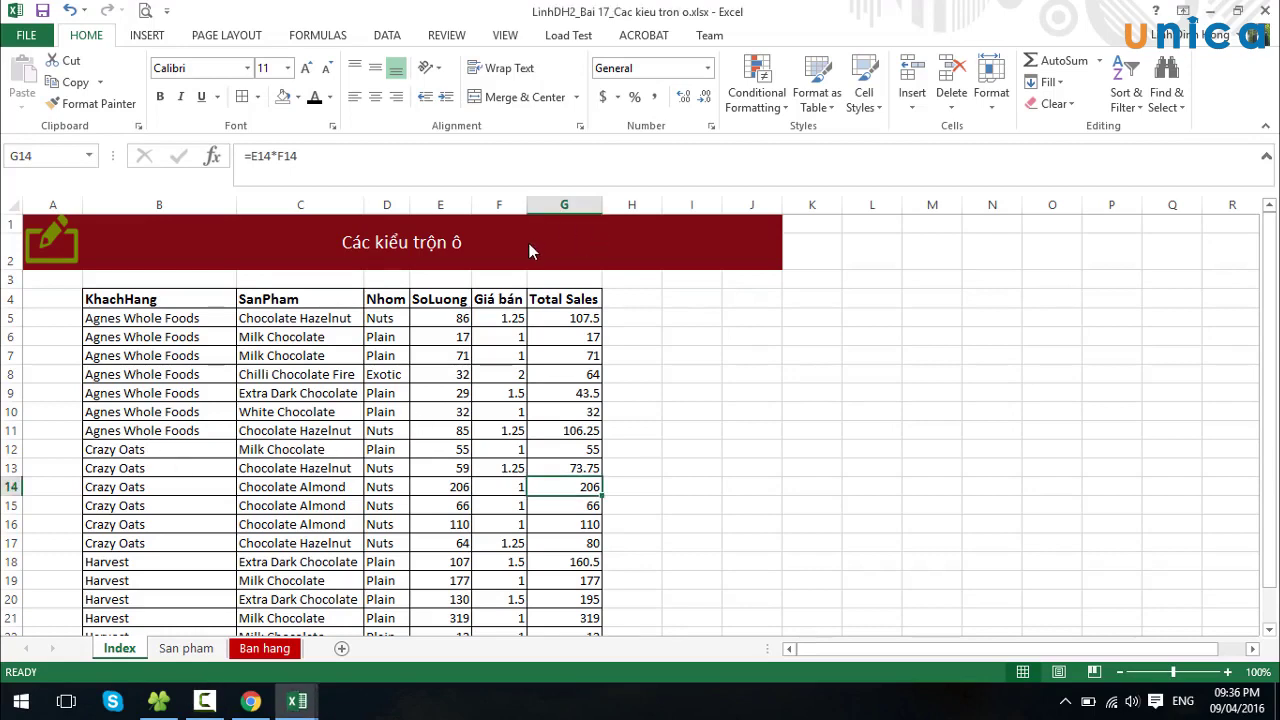
# Retype the merged title banner as 'Các kiểu trộn ô (merge cell)'
pyautogui.click(571, 242)
pyautogui.press('BackSpace')
pyautogui.write('Các kiểu trộn ô')
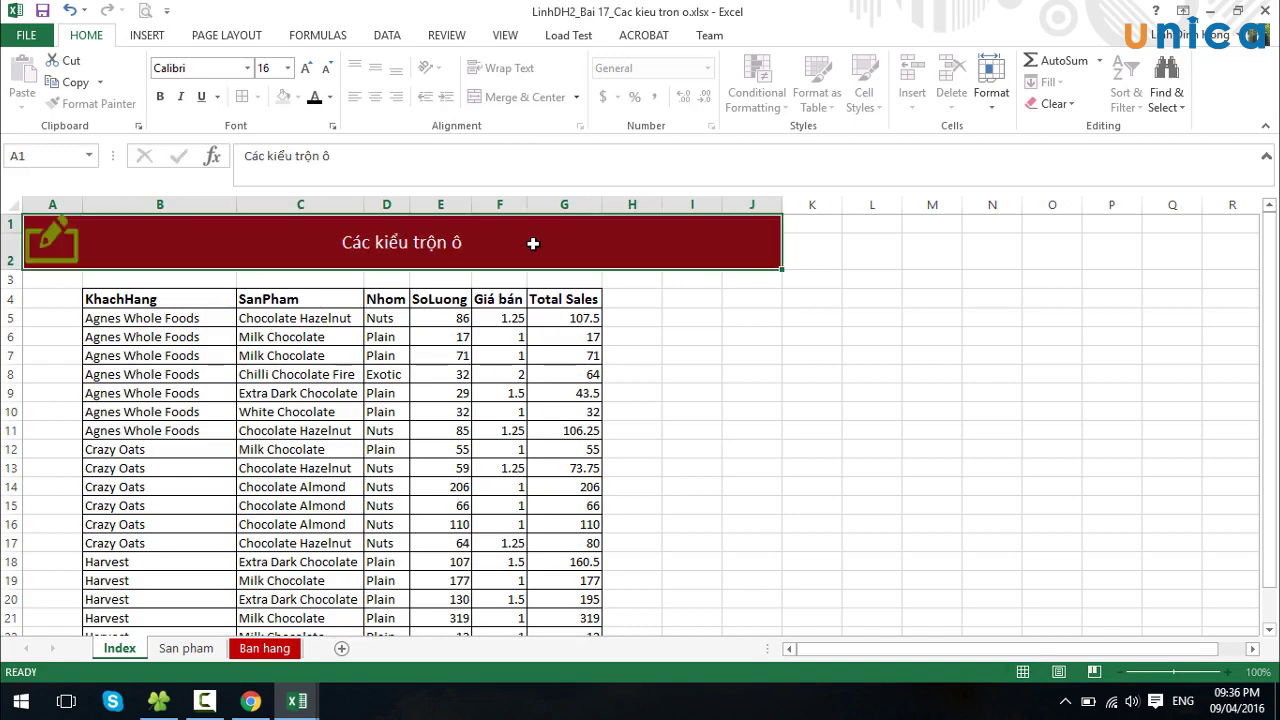
pyautogui.write(' (mẻ')
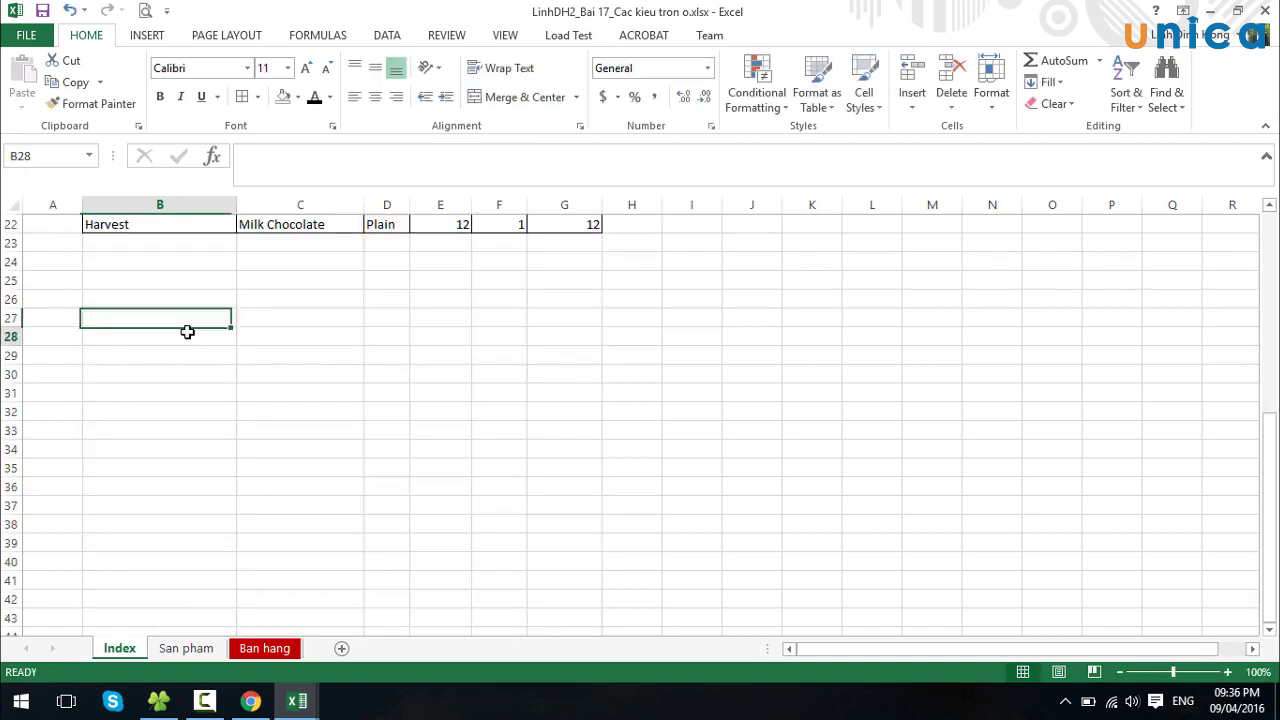
pyautogui.scroll(7, 371, 400)
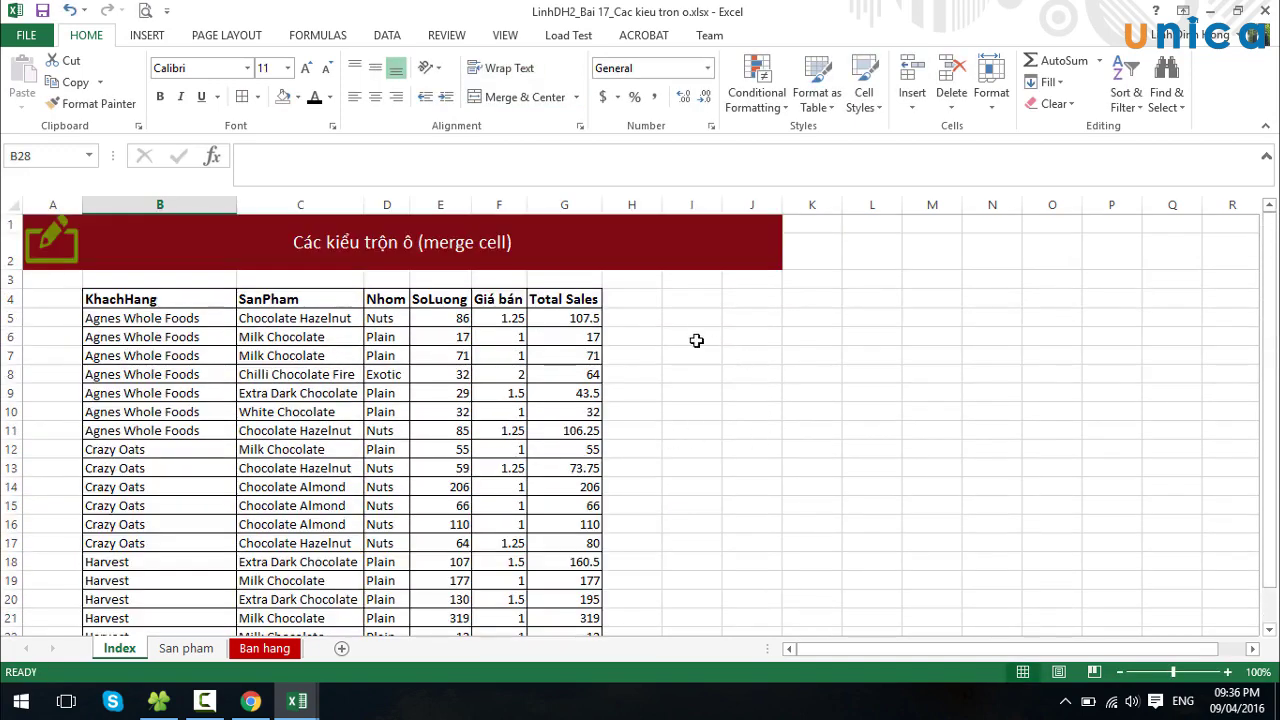
pyautogui.moveTo(692, 318); pyautogui.dragTo(882, 451)
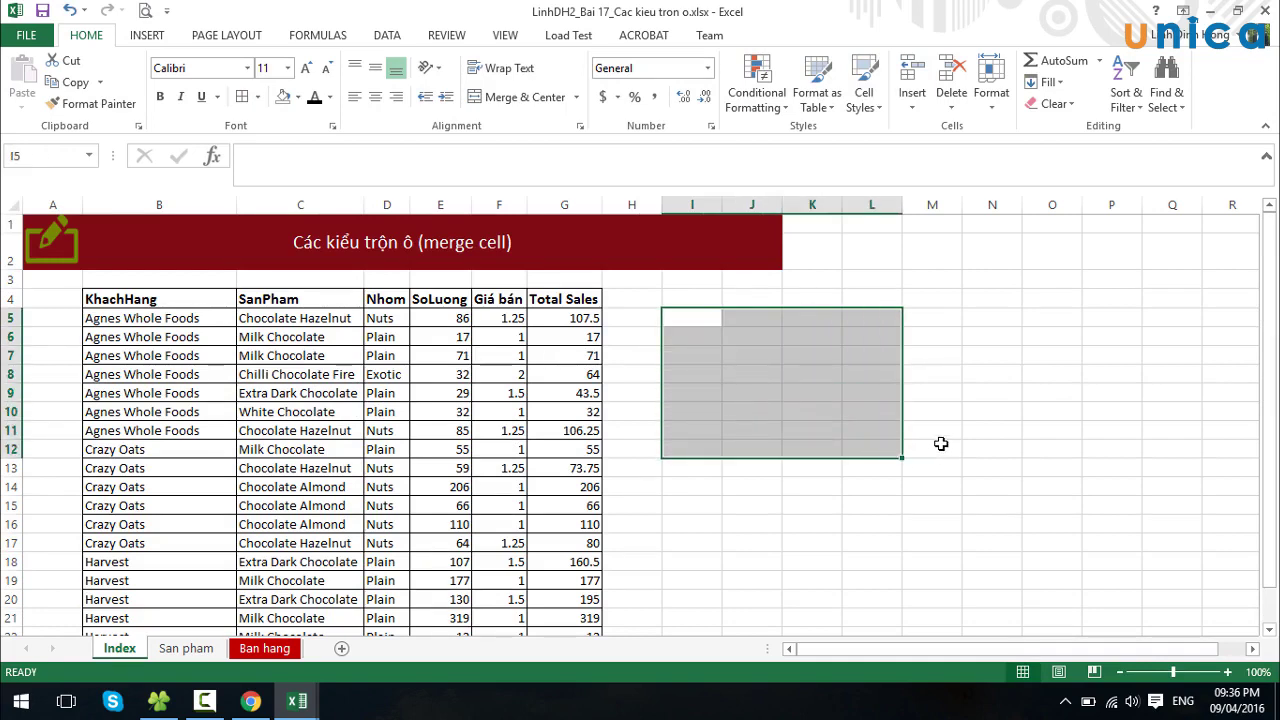
pyautogui.click(500, 97)
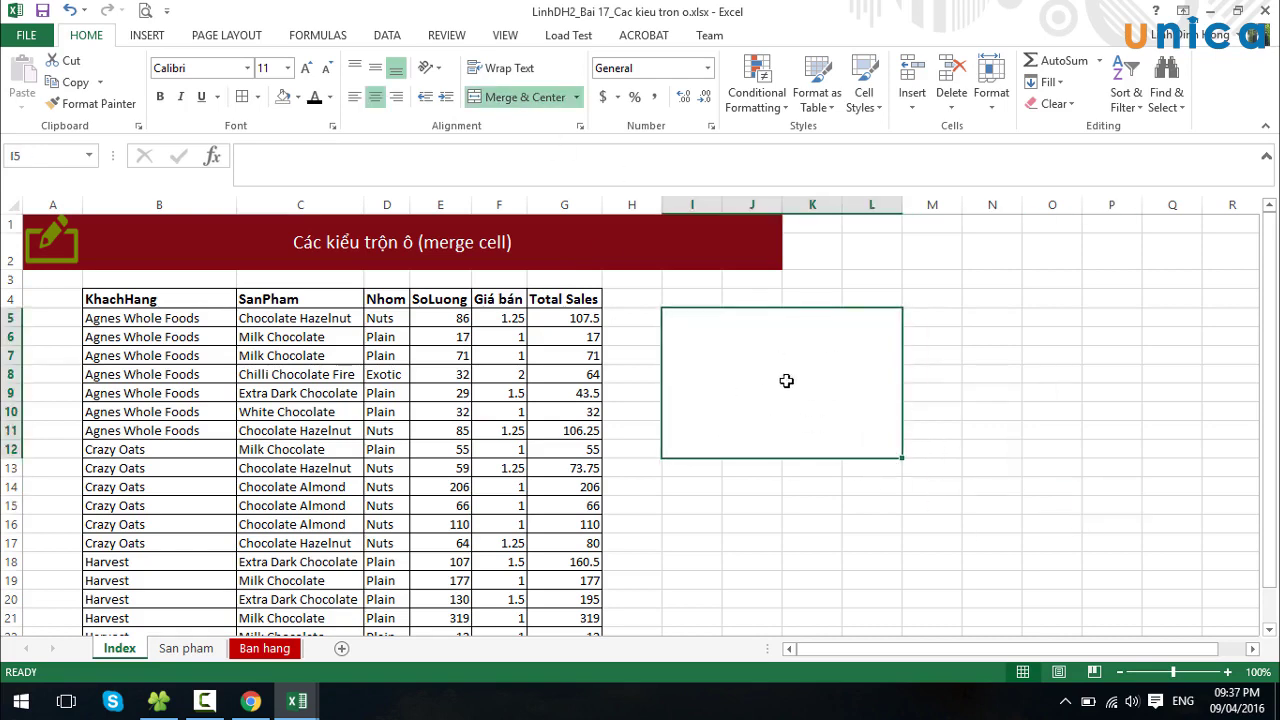
pyautogui.click(525, 97)
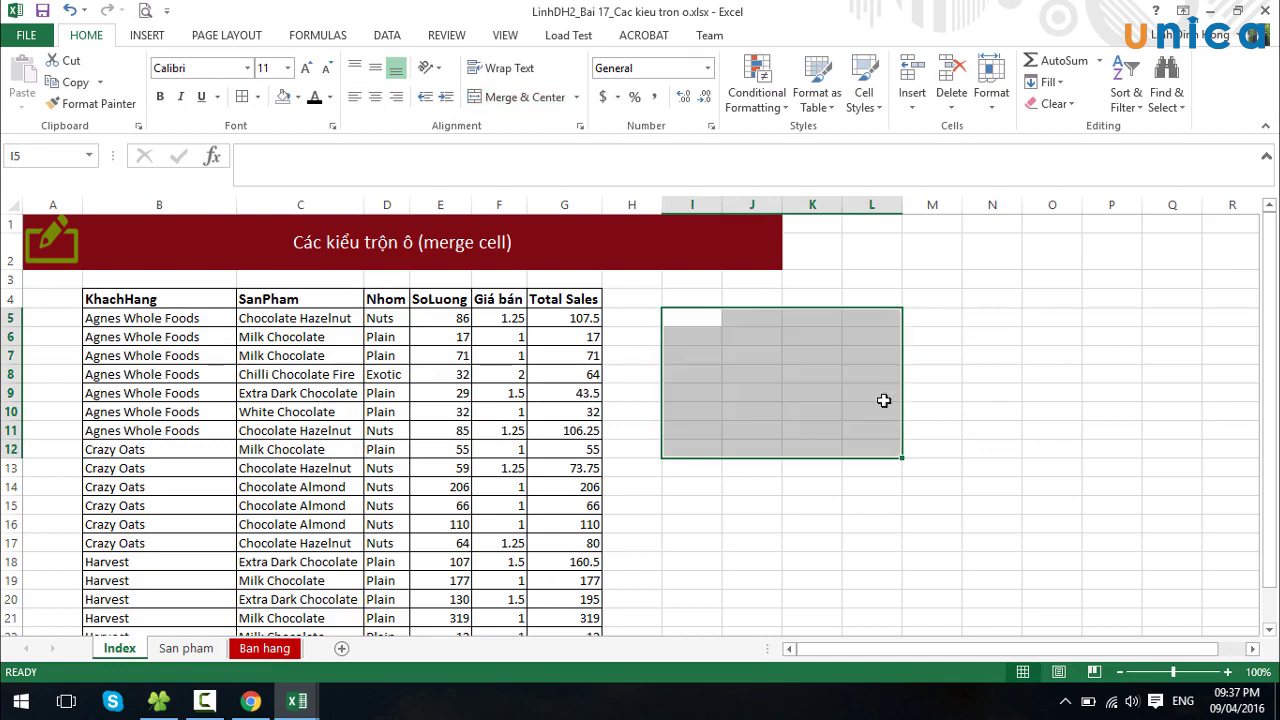
pyautogui.click(1045, 463)
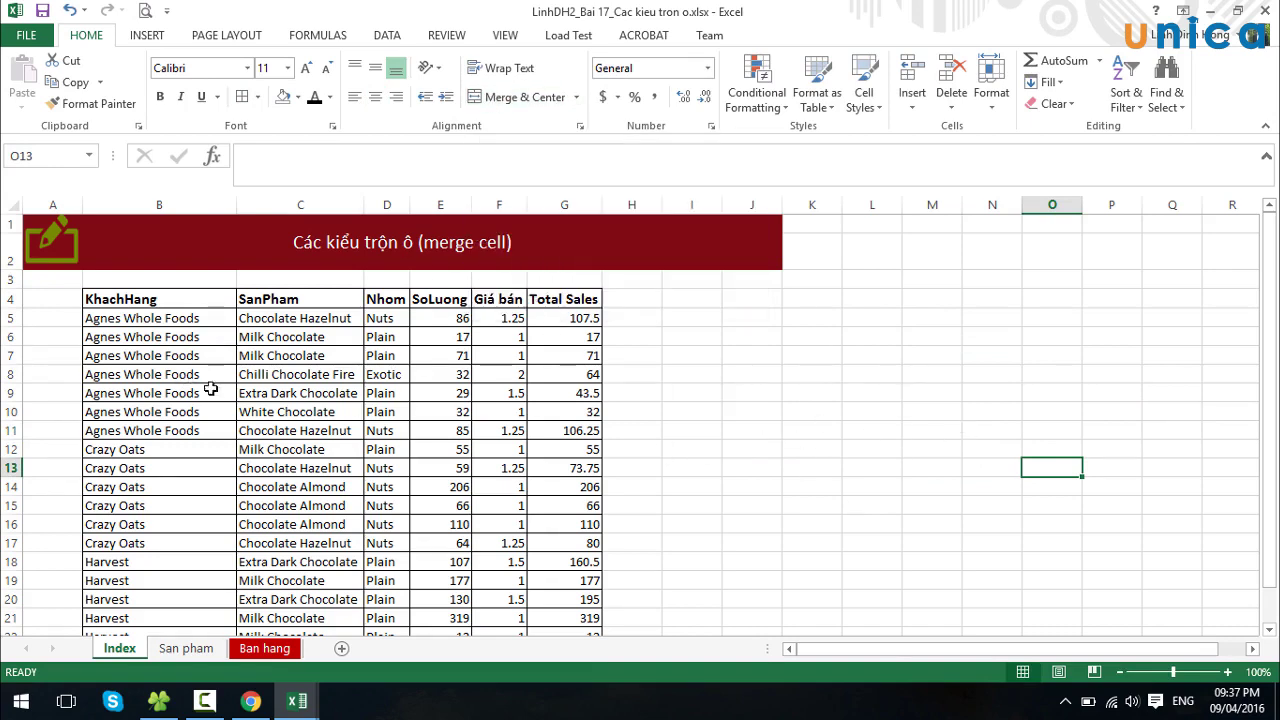
# Merge & Center B5:B11 so Agnes Whole Foods appears once, accepting the single-value warning
pyautogui.moveTo(142, 318); pyautogui.dragTo(142, 429)
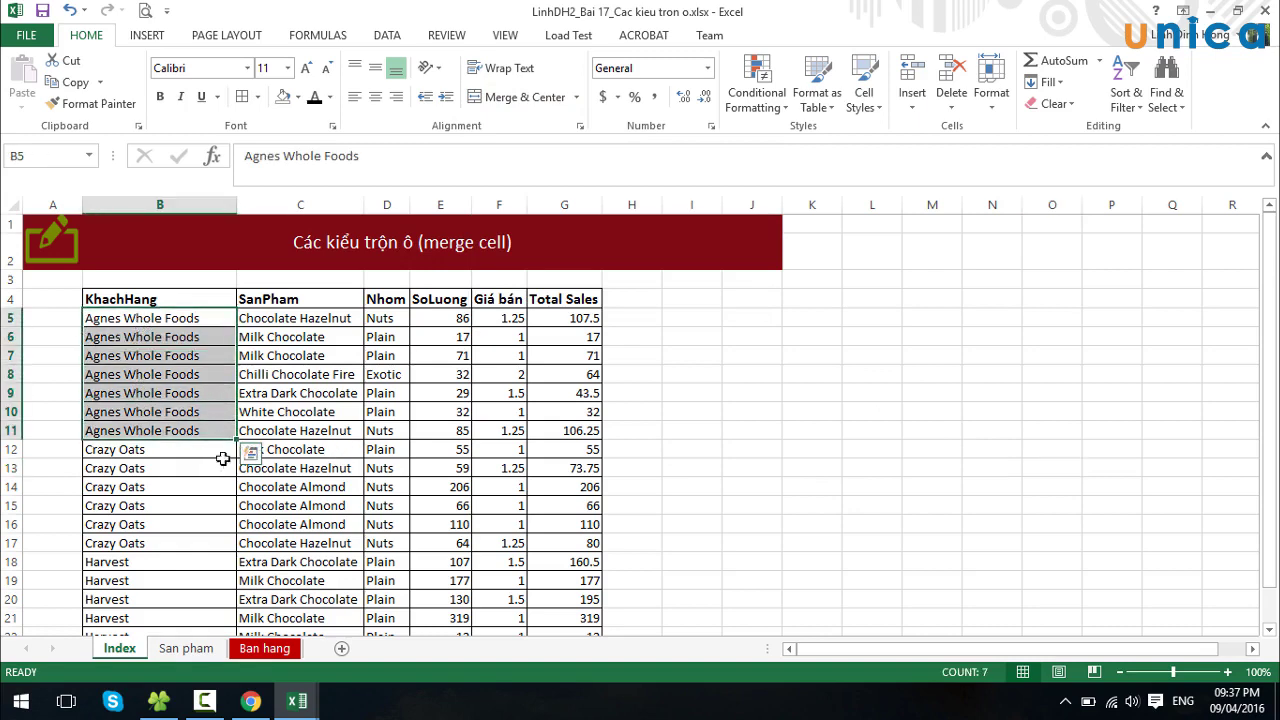
pyautogui.click(510, 100)
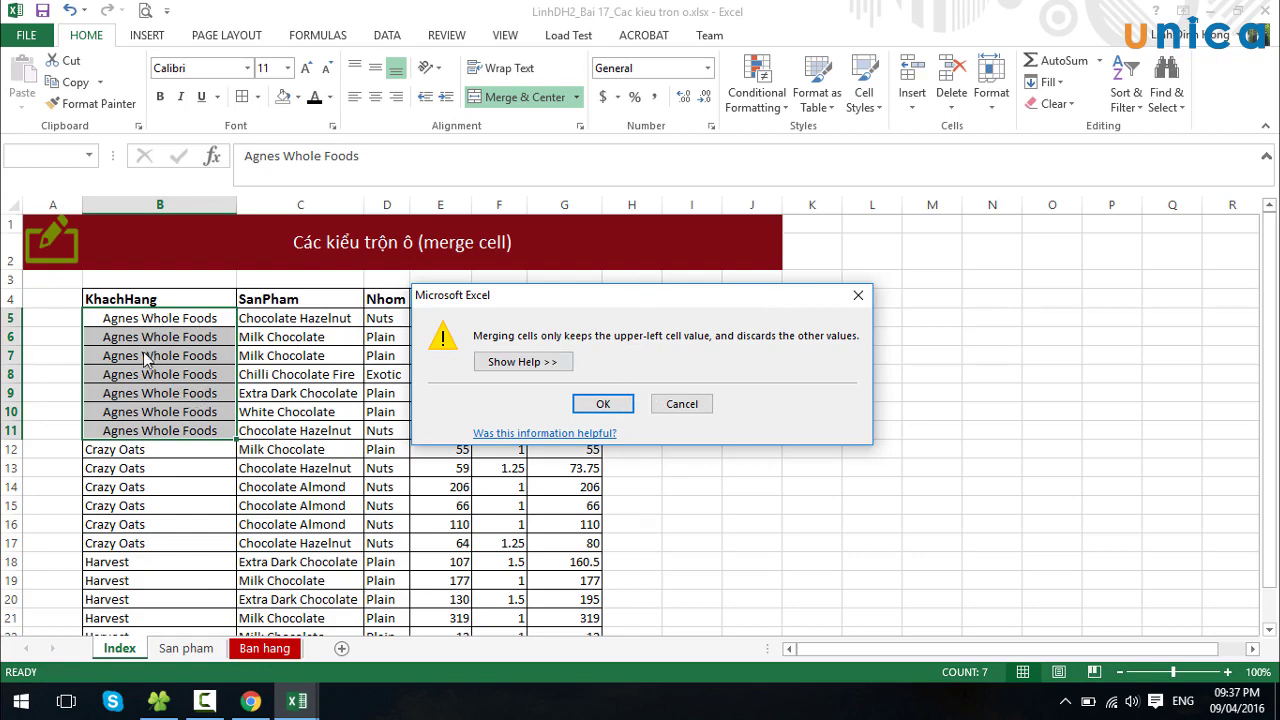
pyautogui.click(615, 407)
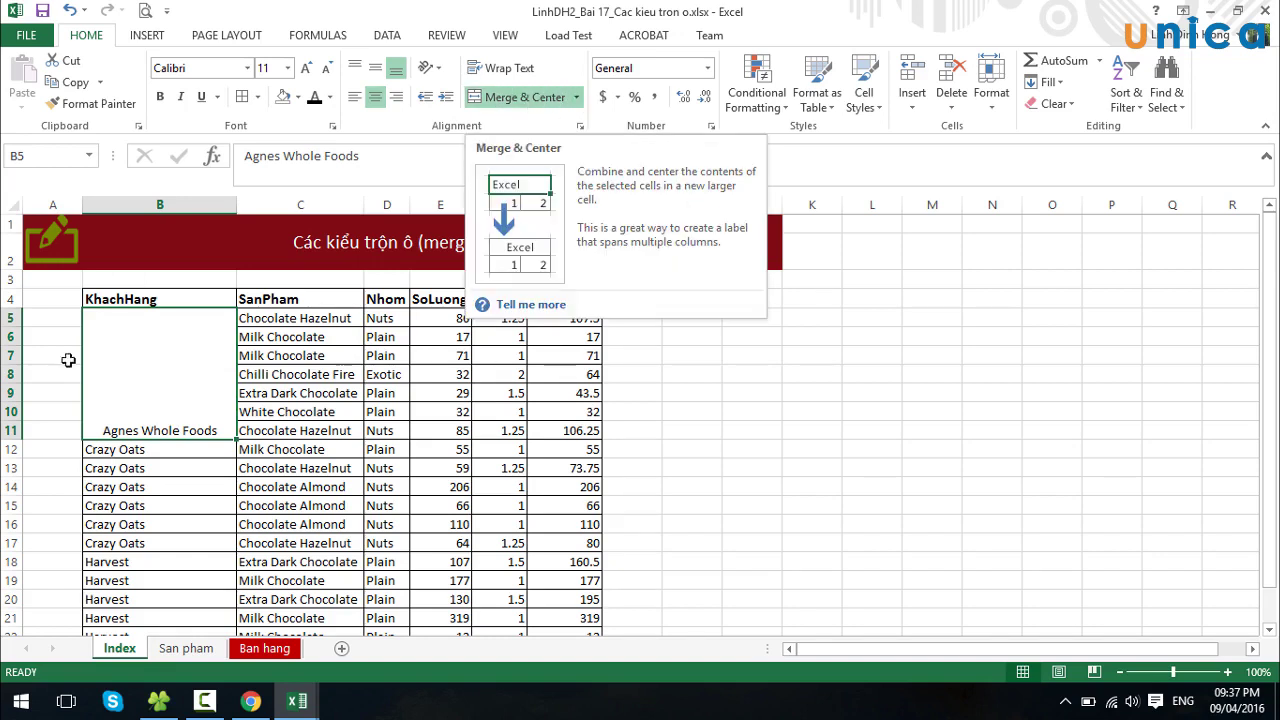
pyautogui.scroll(-2, 341, 392)
pyautogui.scroll(2, 320, 416)
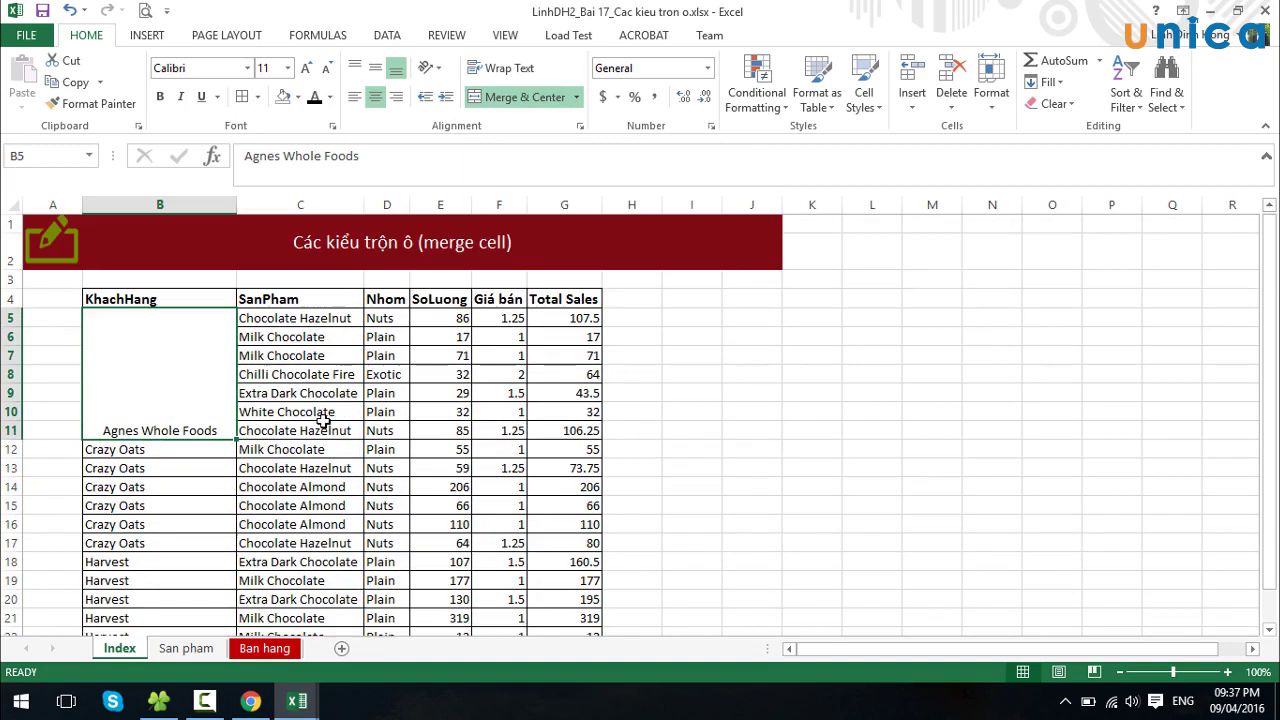
# Merge the Crazy Oats cells B12:B17 with Merge Cells, without centring, accepting the warning
pyautogui.moveTo(103, 452); pyautogui.dragTo(115, 543)
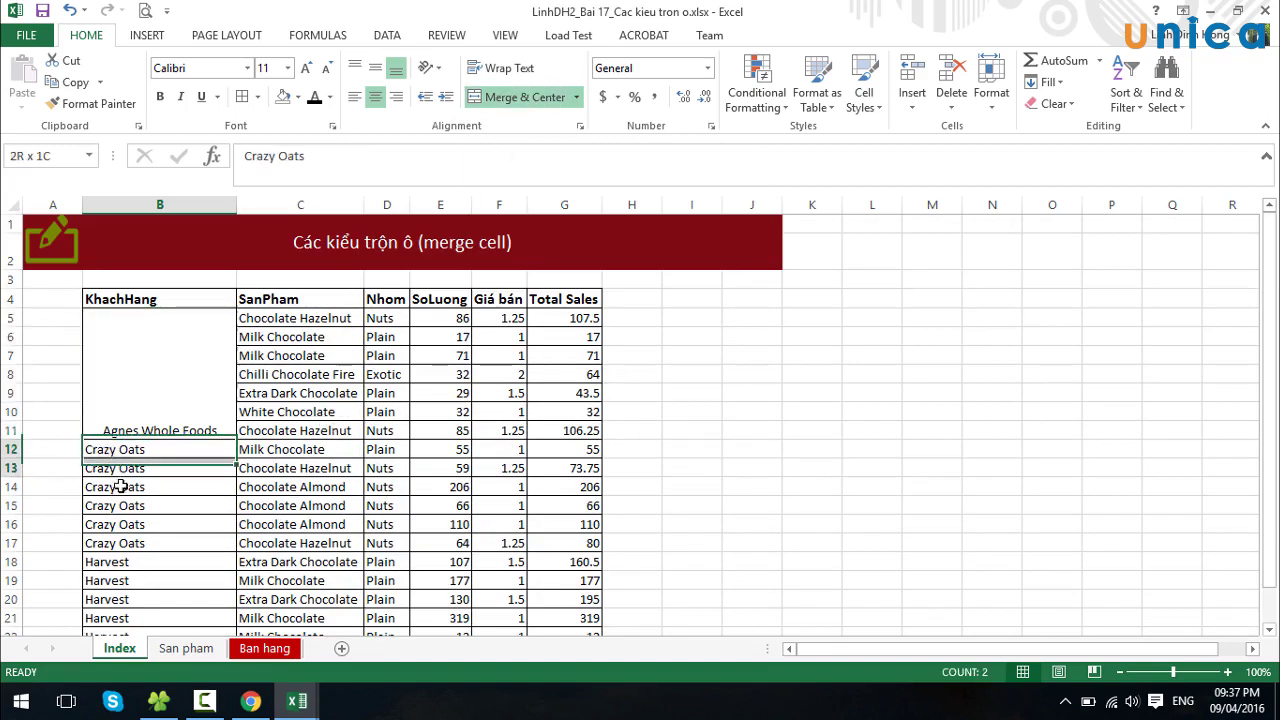
pyautogui.click(576, 97)
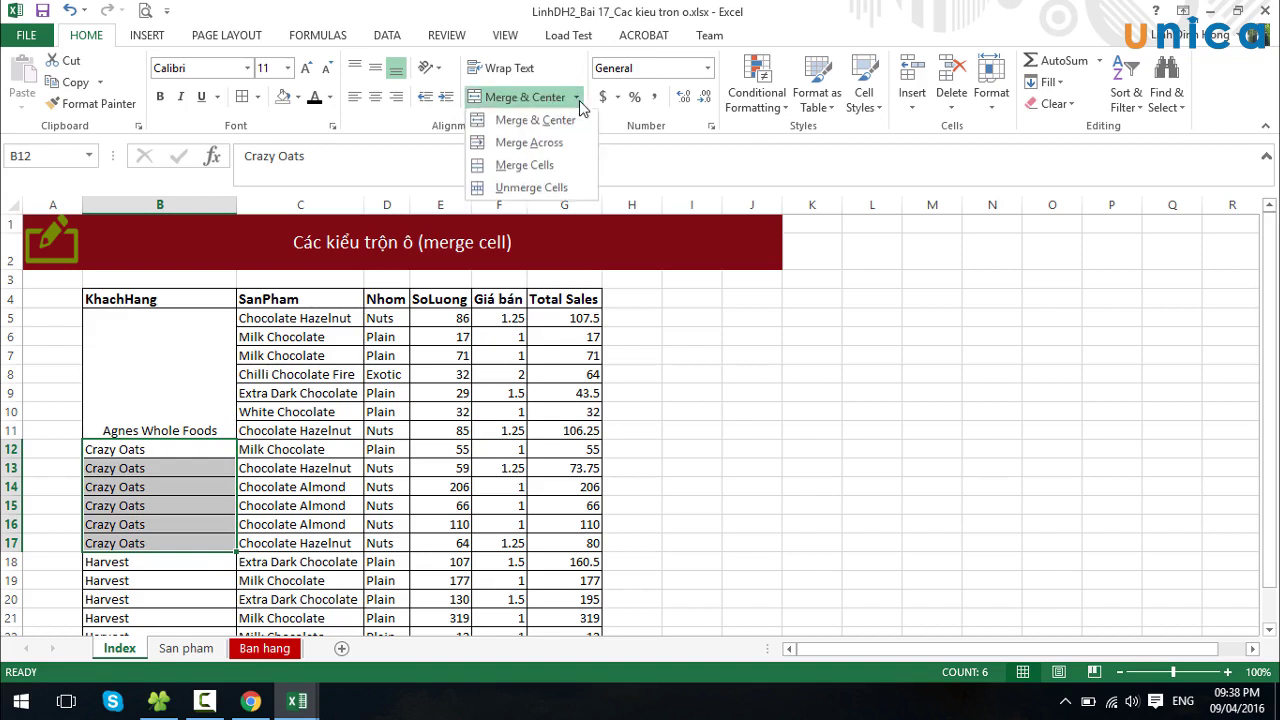
pyautogui.click(535, 170)
pyautogui.click(605, 404)
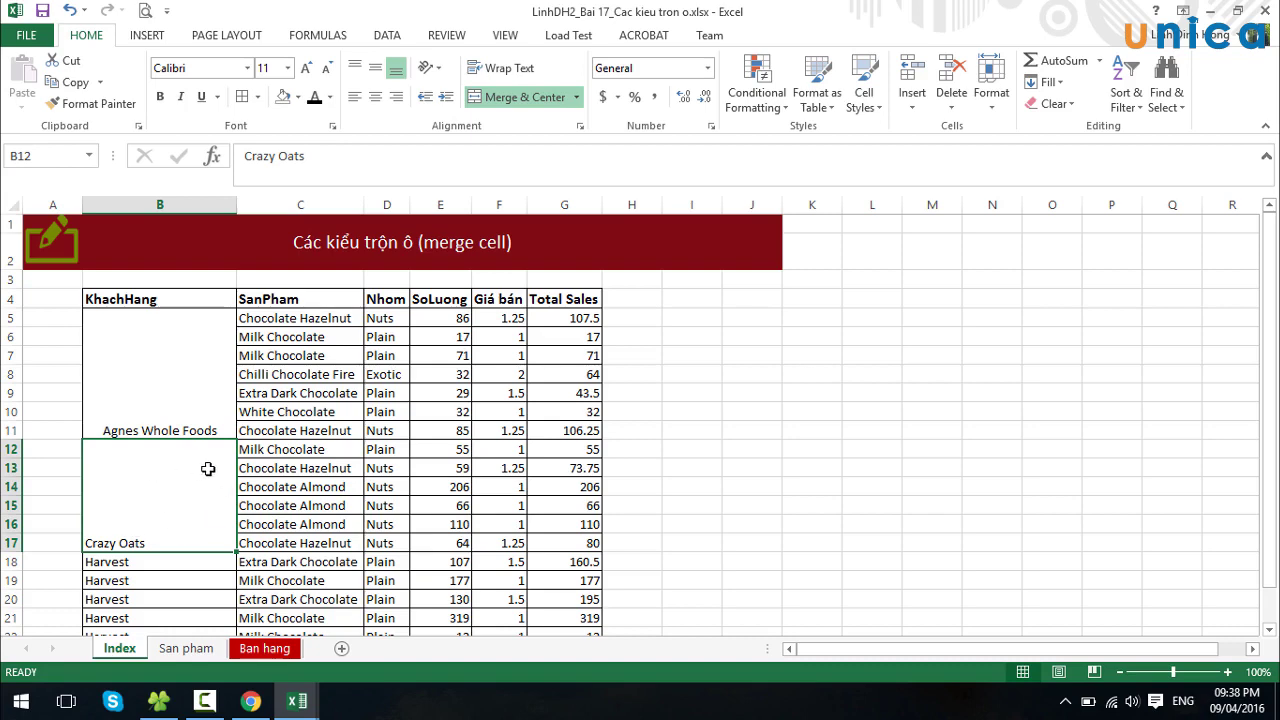
pyautogui.scroll(-2, 215, 465)
pyautogui.scroll(2, 223, 466)
# Merge & Center the Harvest cells B18:B22, accepting the warning
pyautogui.moveTo(137, 563); pyautogui.dragTo(170, 557)
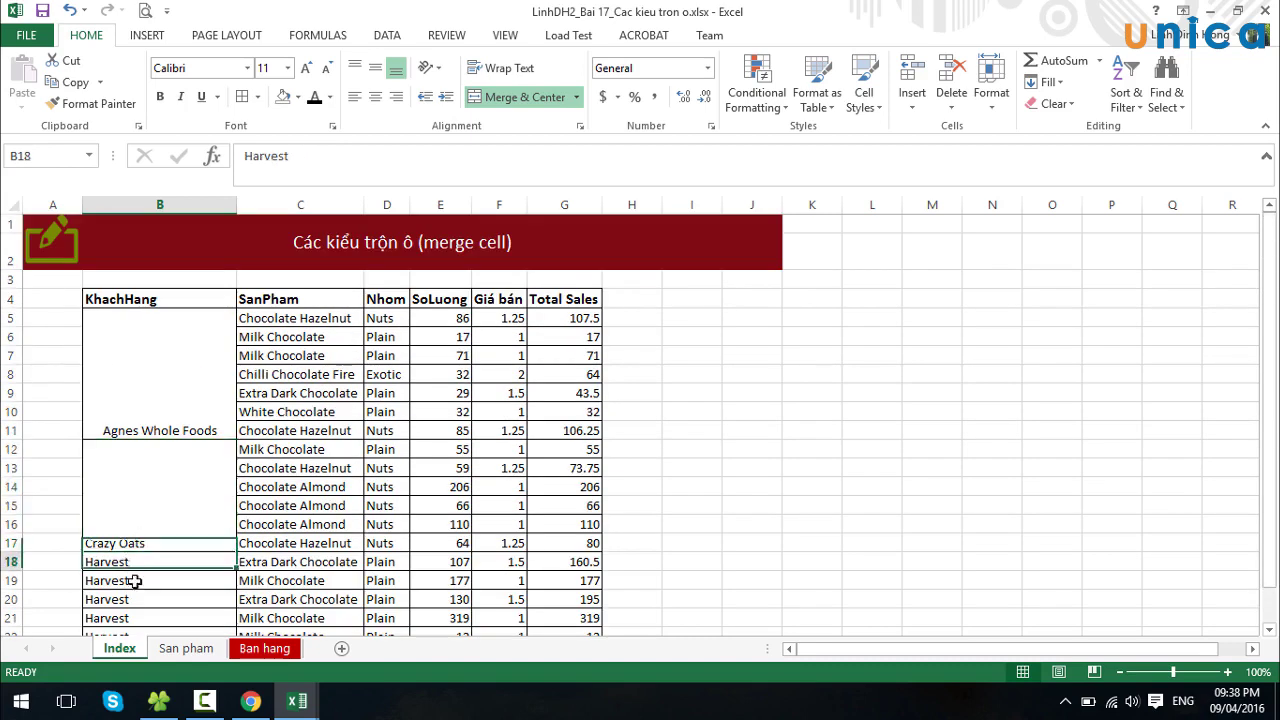
pyautogui.click(545, 97)
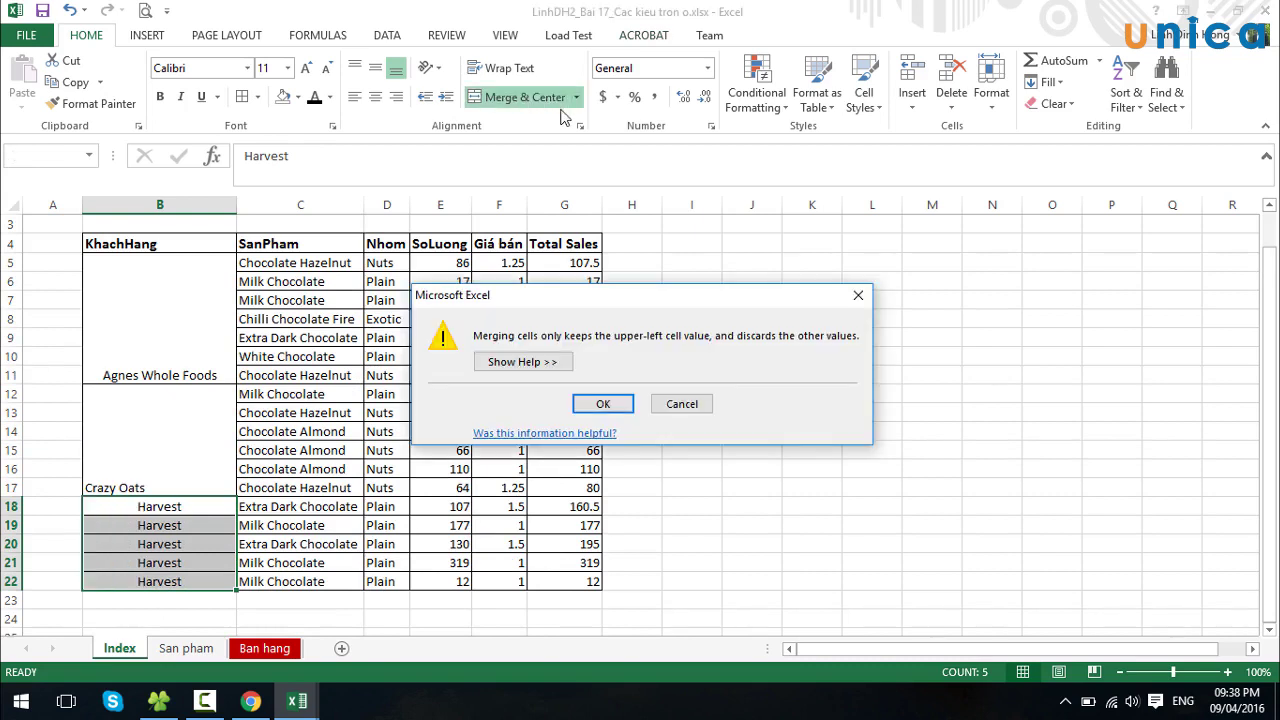
pyautogui.click(602, 405)
# Unmerge all the customer cells B5:B22 so each name sits in its group's first row
pyautogui.click(145, 350)
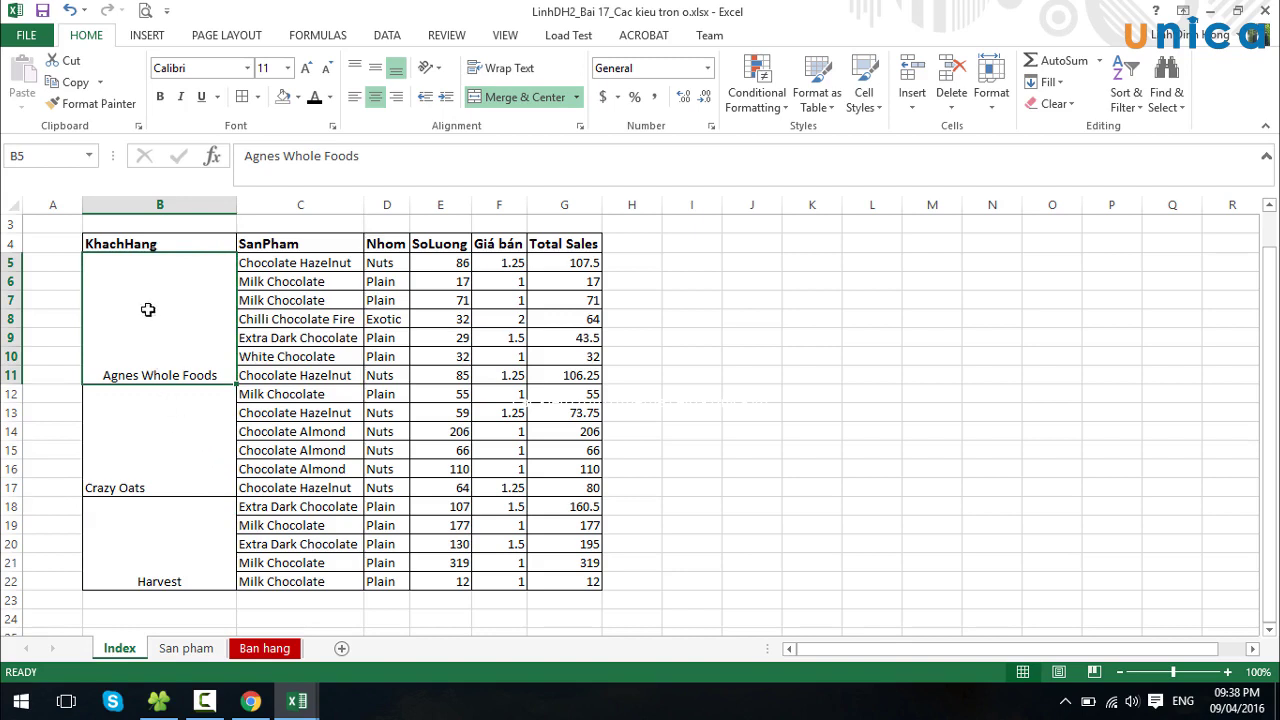
pyautogui.moveTo(148, 310); pyautogui.dragTo(176, 572)
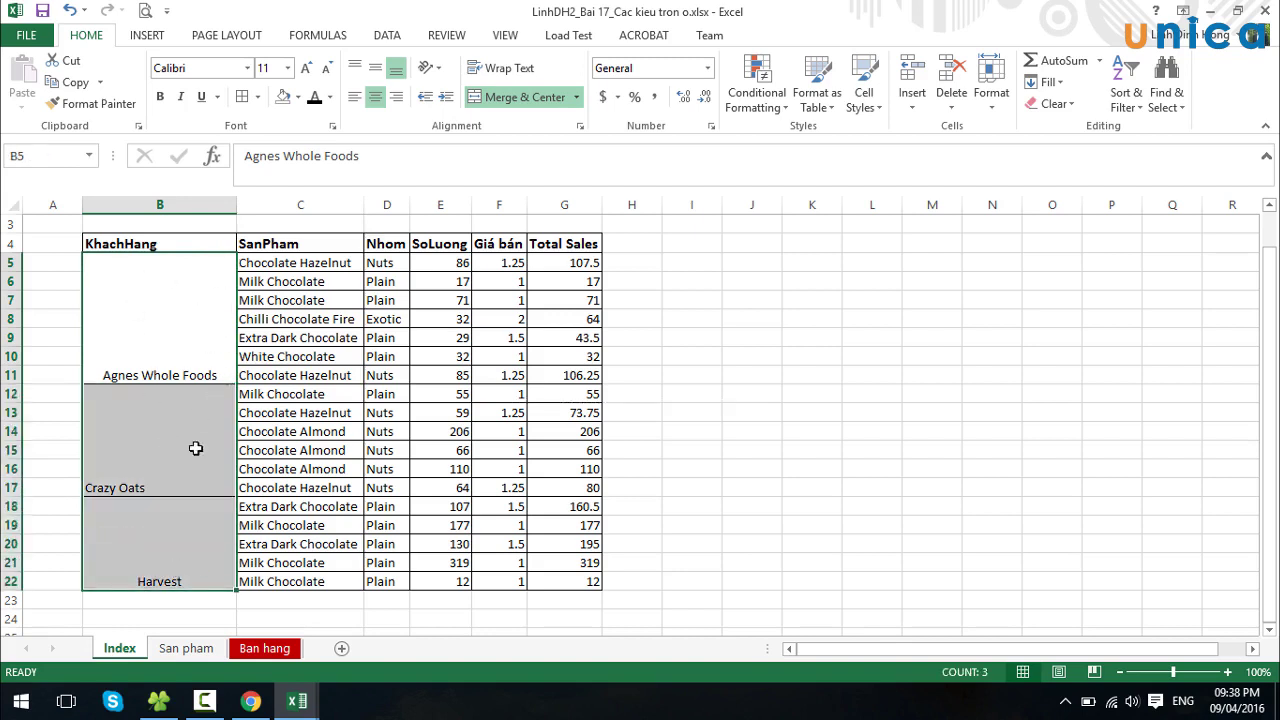
pyautogui.click(510, 97)
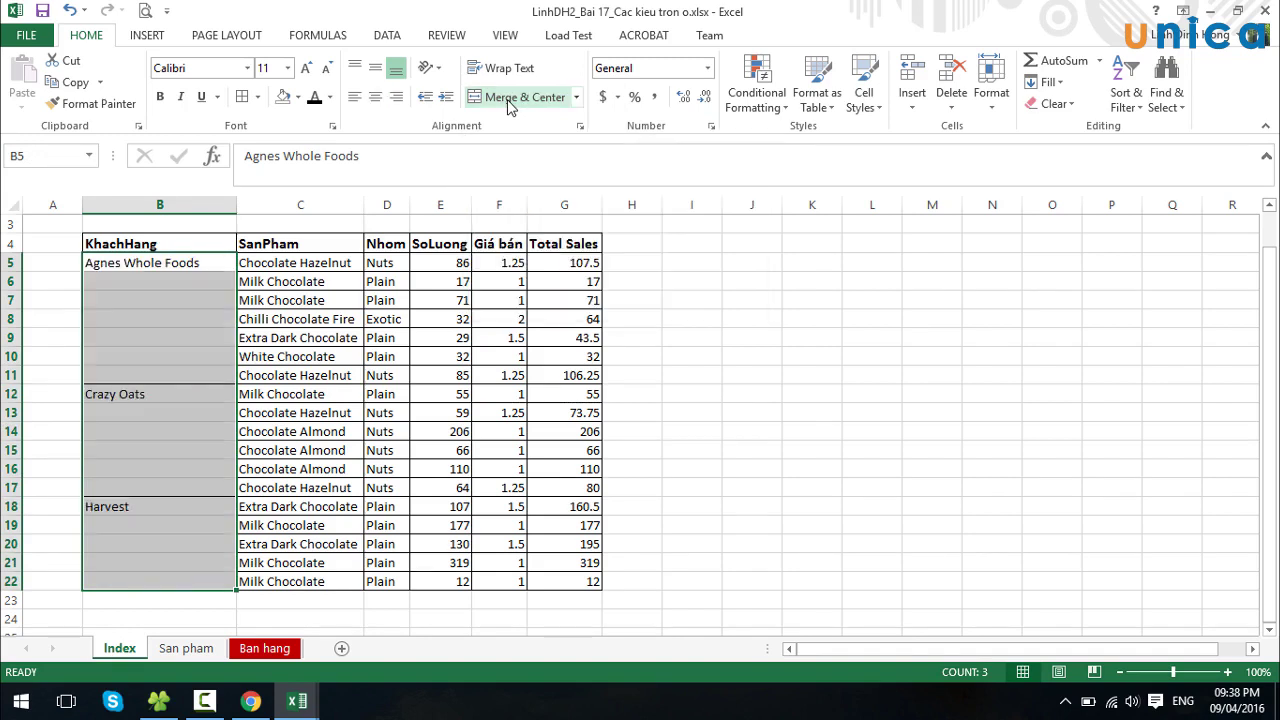
pyautogui.hotkey('ctrl', 'z')
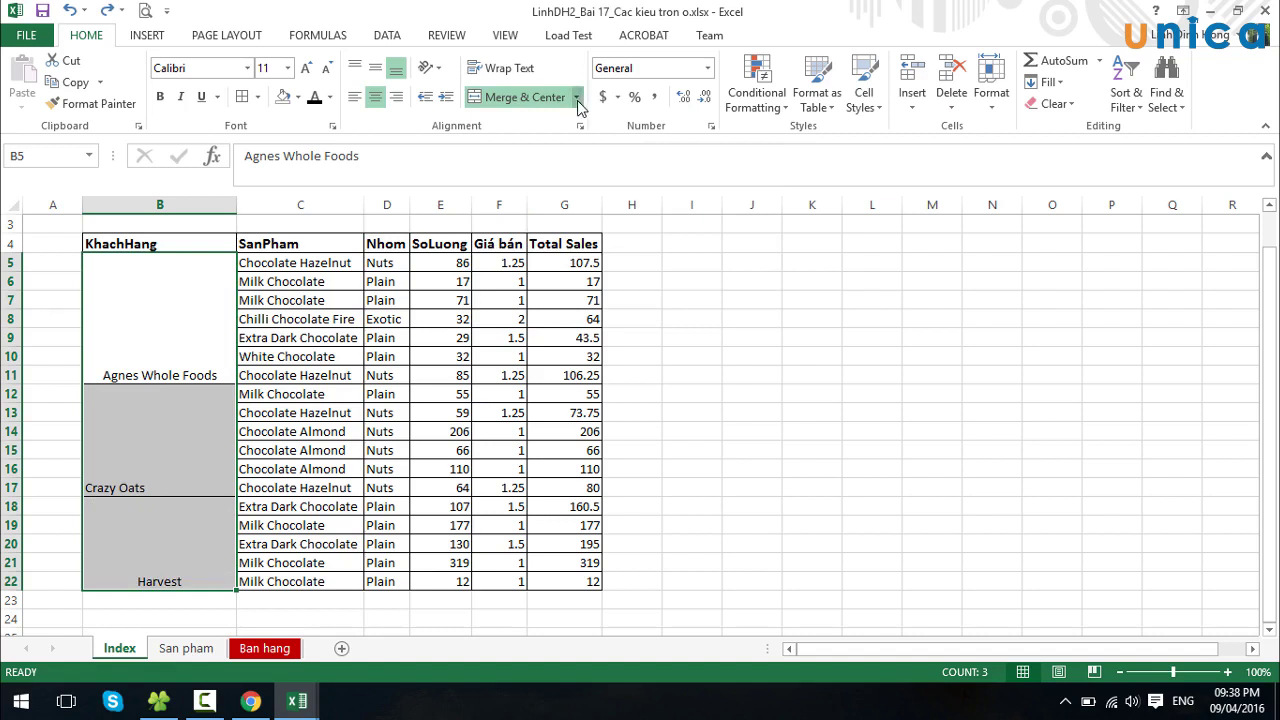
pyautogui.click(577, 99)
pyautogui.click(526, 190)
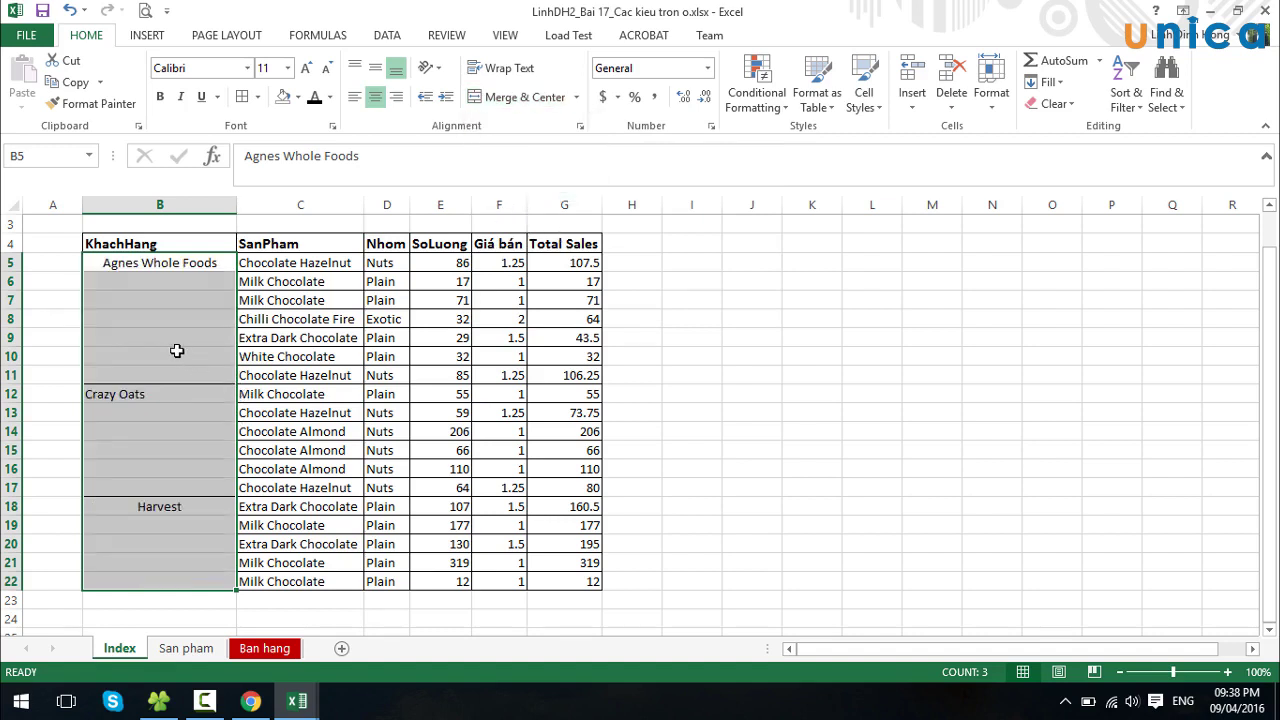
pyautogui.hotkey('ctrl', 'z')
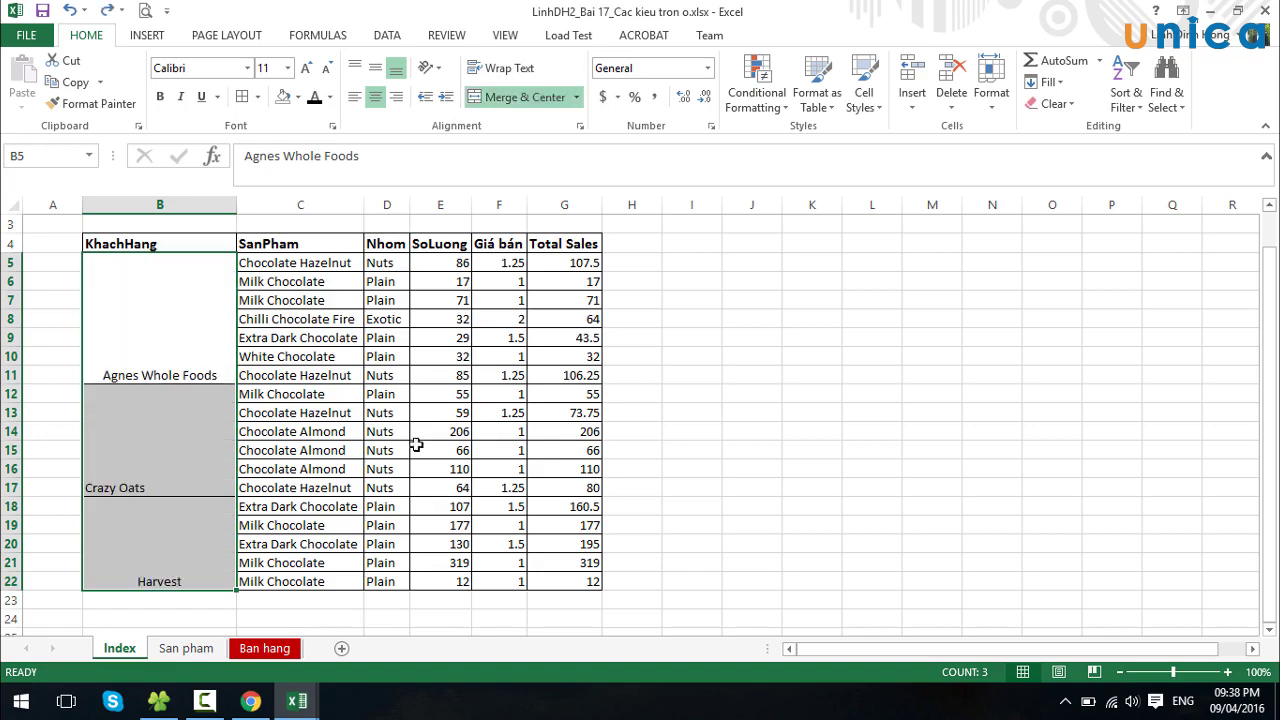
pyautogui.click(520, 97)
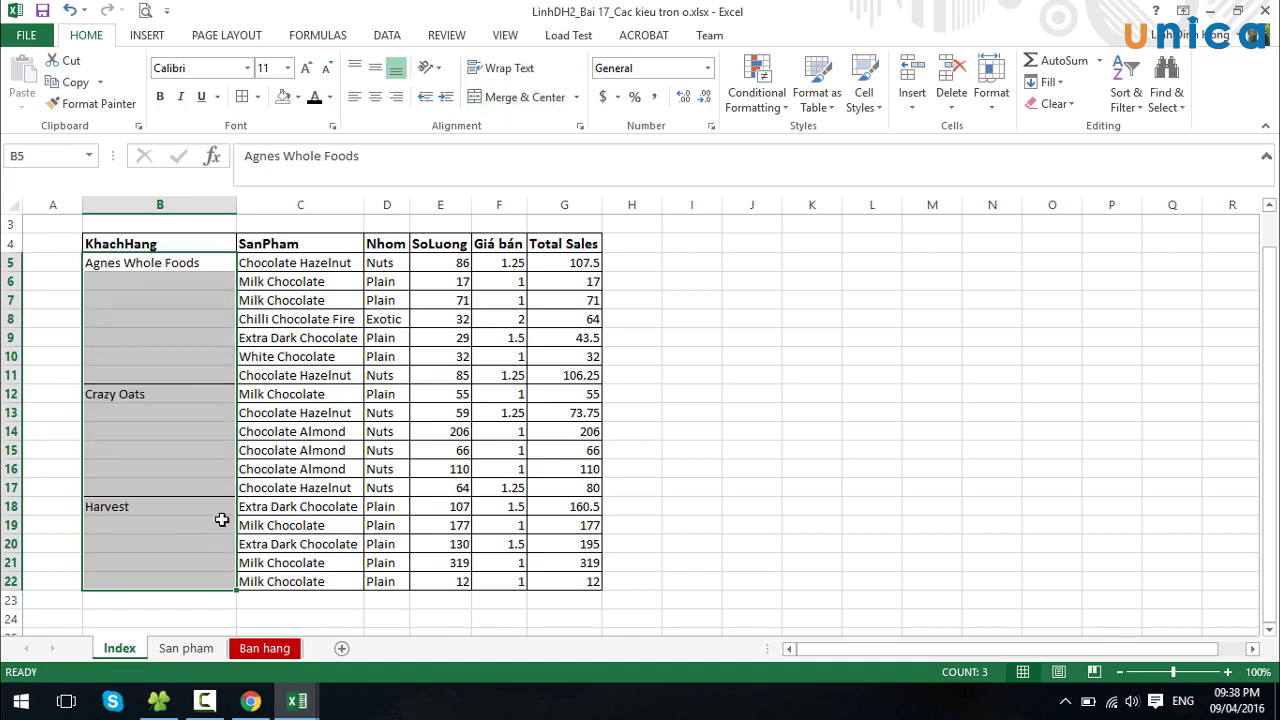
# On the San pham sheet, merge G3:J3 holding Ngày using Merge Cells
pyautogui.click(186, 648)
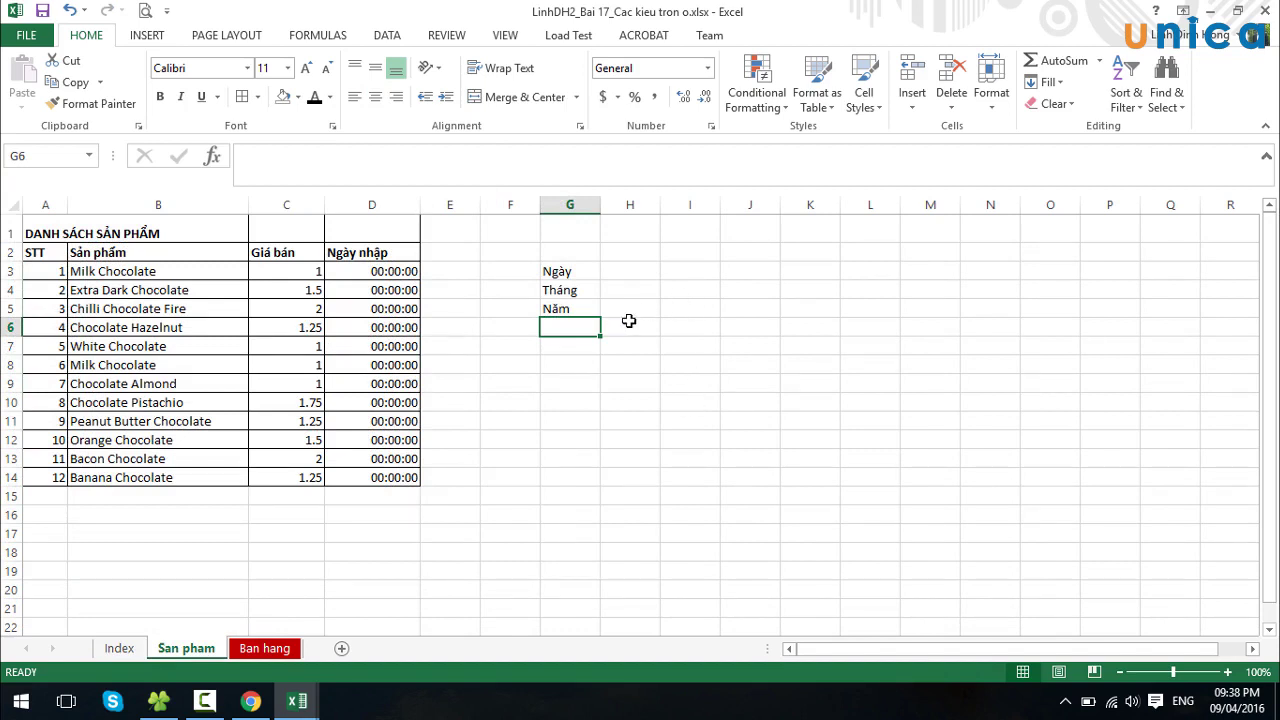
pyautogui.click(576, 97)
pyautogui.click(860, 372)
pyautogui.click(576, 97)
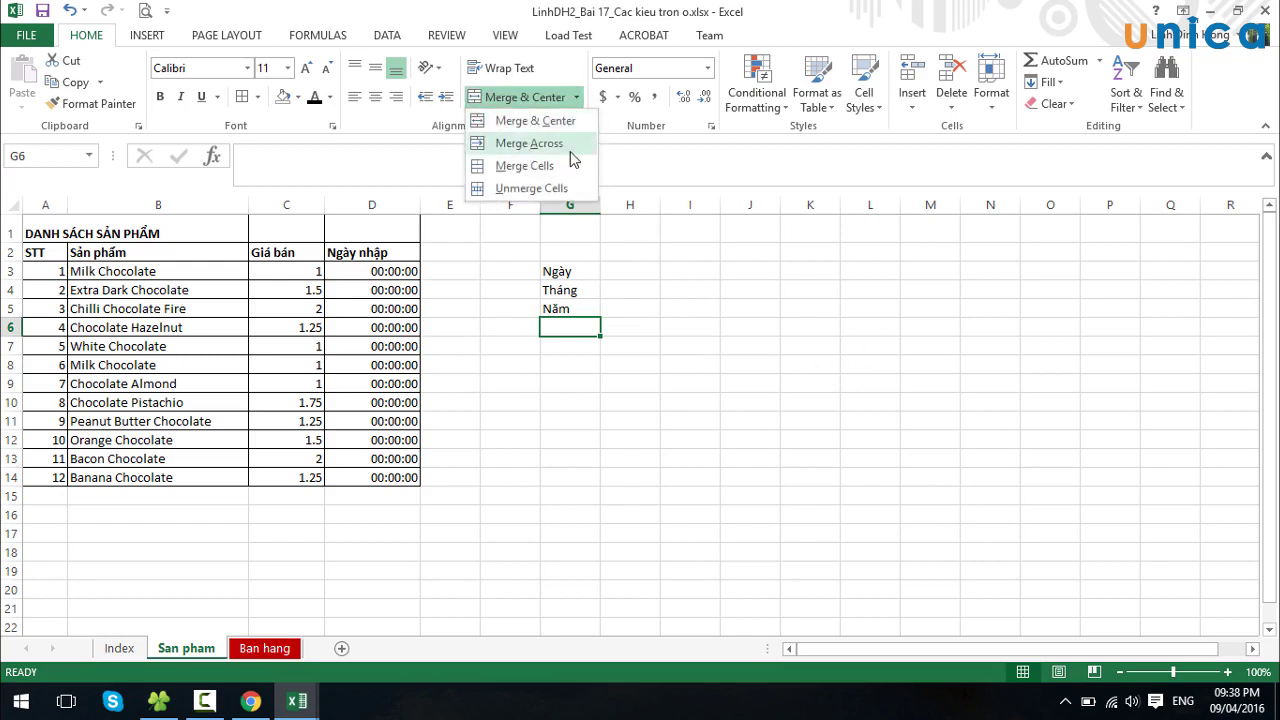
pyautogui.click(848, 326)
pyautogui.moveTo(594, 271); pyautogui.dragTo(820, 272)
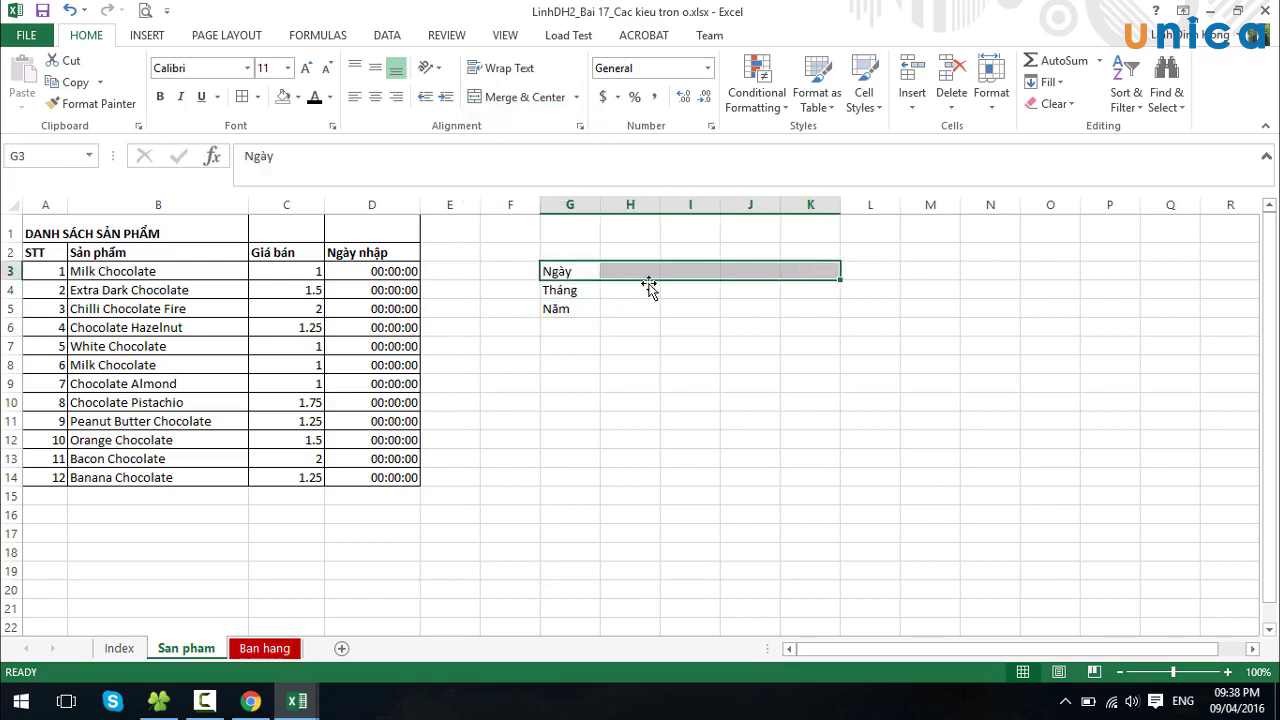
pyautogui.moveTo(574, 290); pyautogui.dragTo(870, 290)
pyautogui.moveTo(579, 313); pyautogui.dragTo(880, 308)
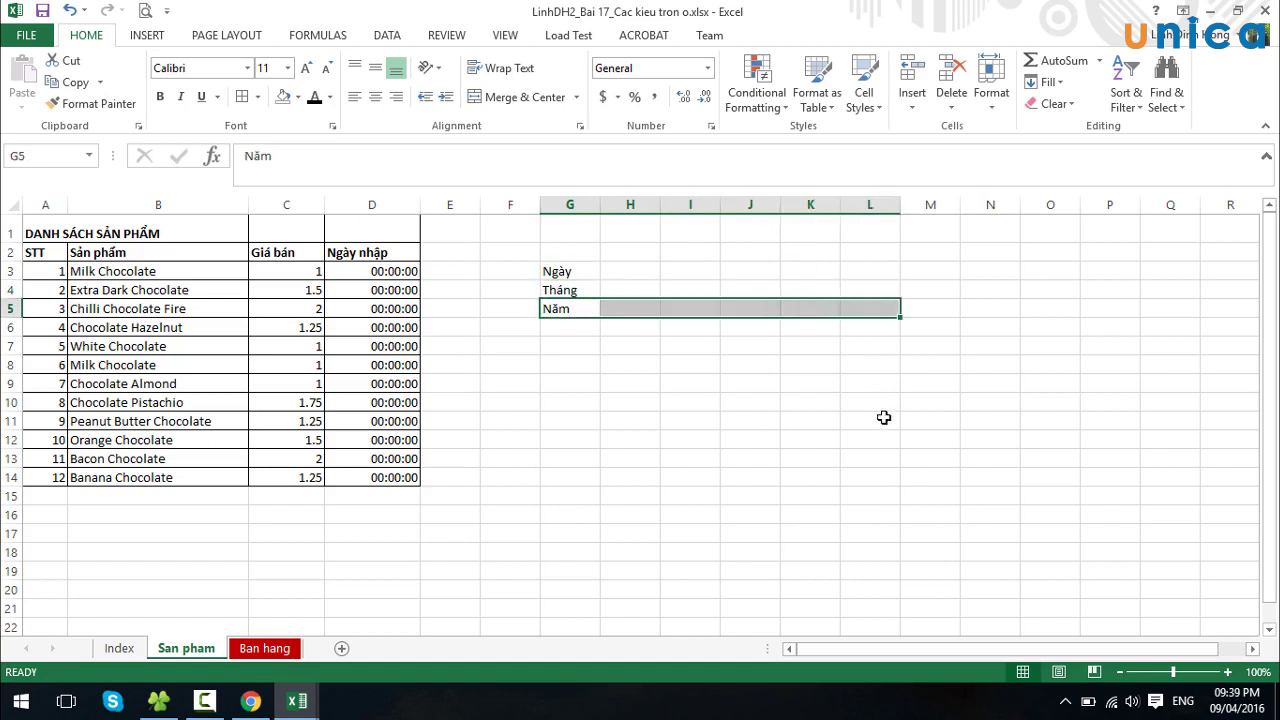
pyautogui.click(886, 417)
pyautogui.moveTo(557, 275); pyautogui.dragTo(727, 266)
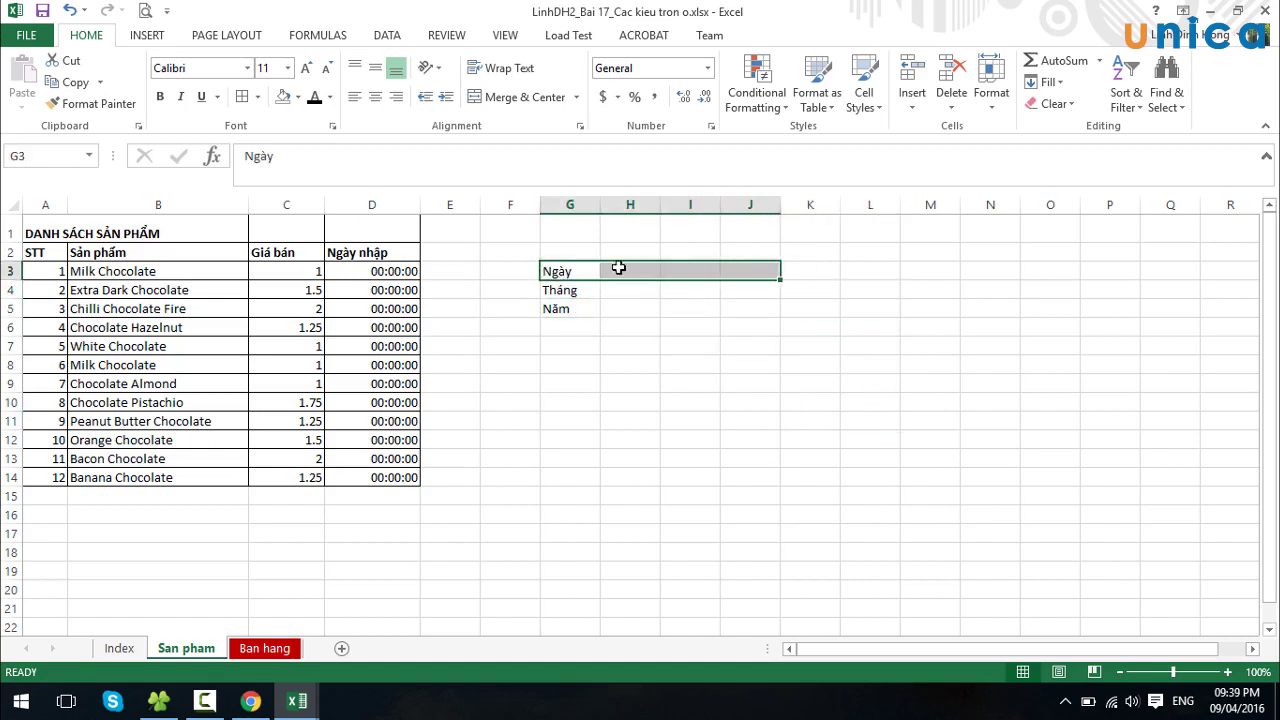
pyautogui.click(577, 98)
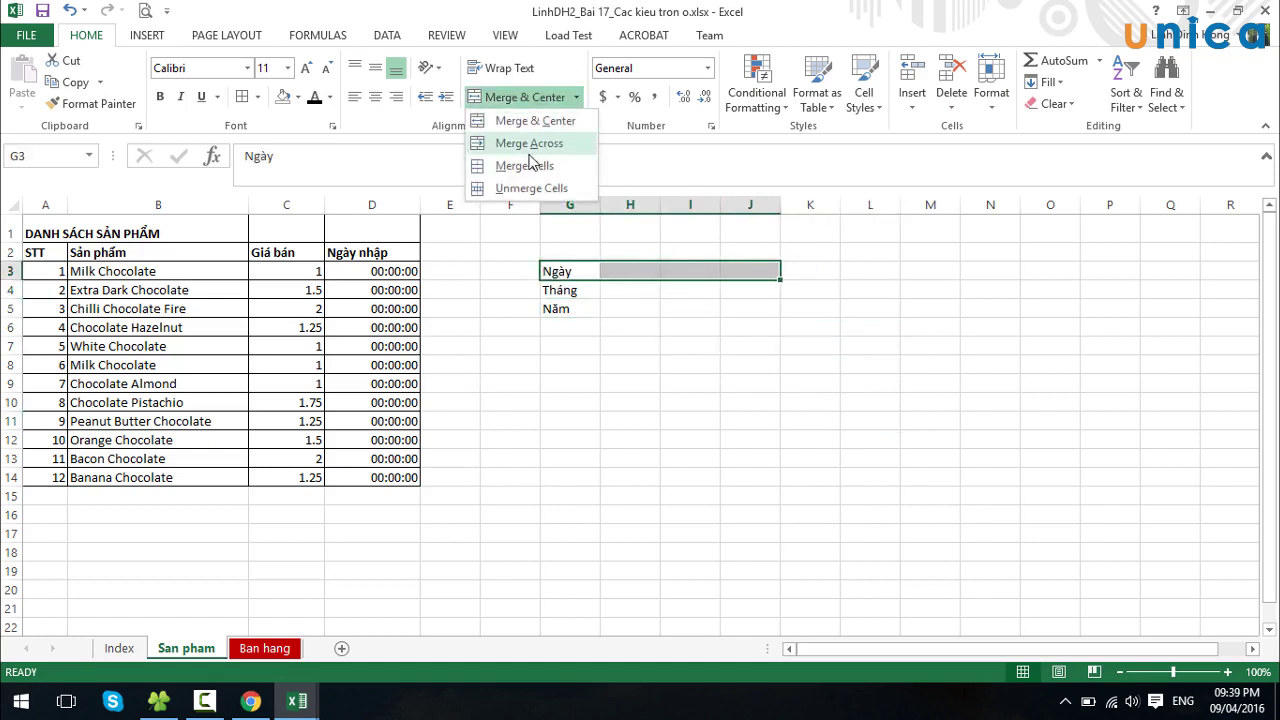
pyautogui.click(532, 162)
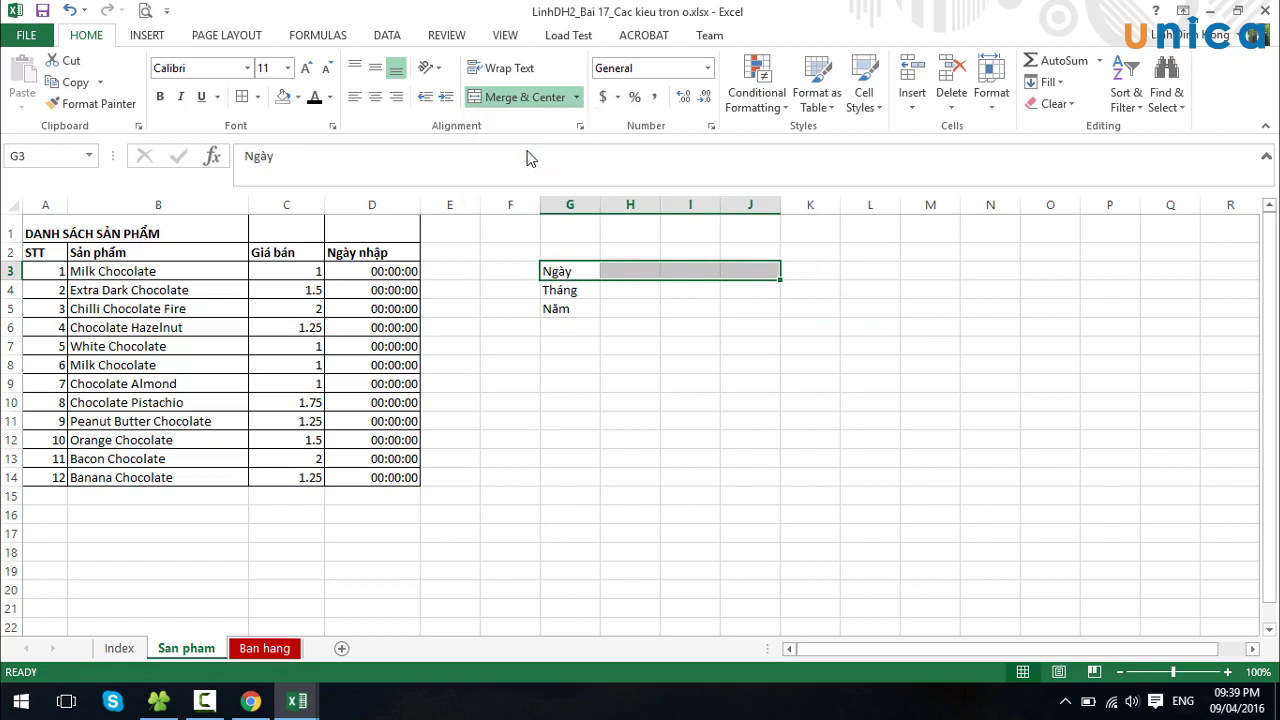
# Merge G4:J4 (Tháng) and G5:J5 (Năm) the same way with Merge Cells
pyautogui.click(576, 97)
pyautogui.click(531, 166)
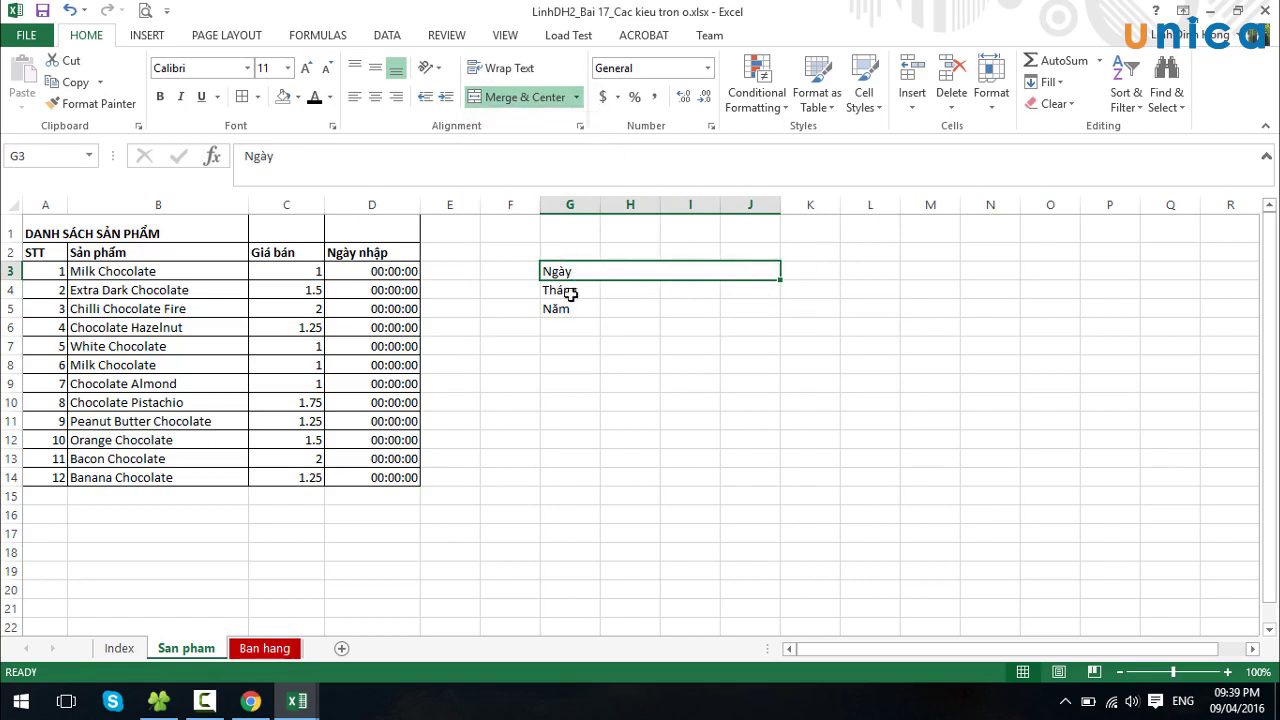
pyautogui.moveTo(568, 289); pyautogui.dragTo(740, 289)
pyautogui.click(577, 98)
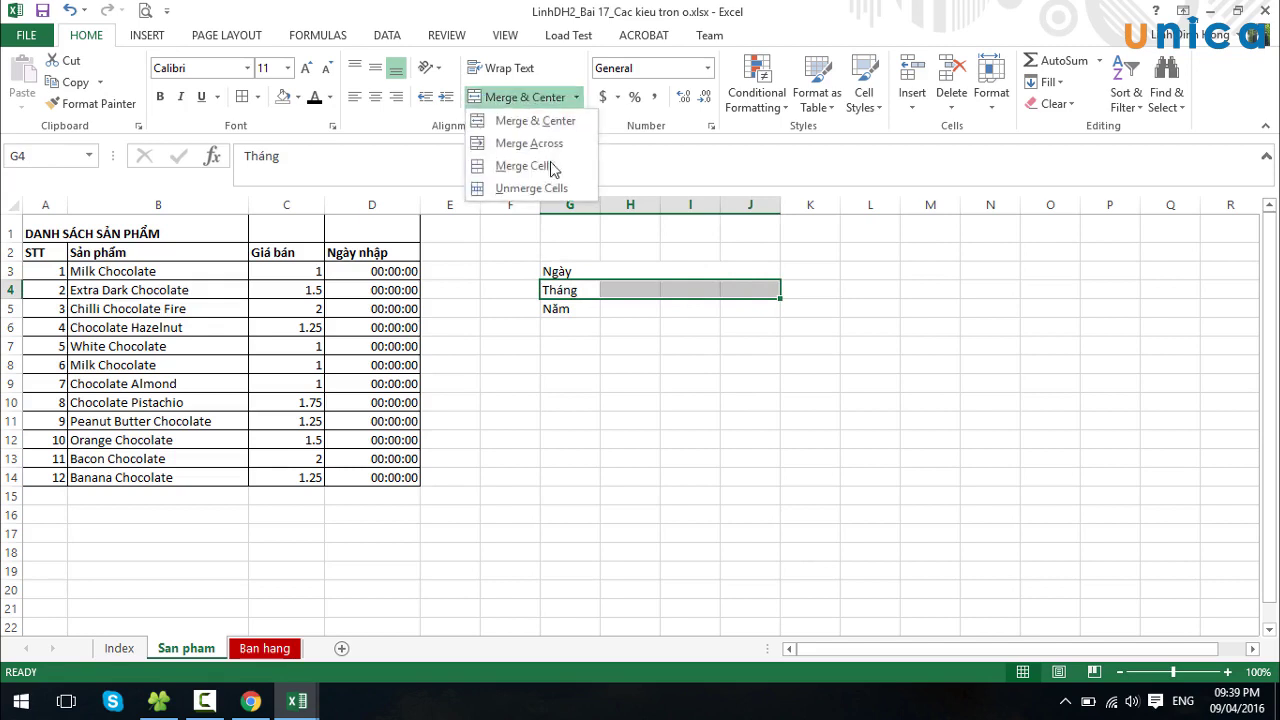
pyautogui.click(532, 166)
pyautogui.moveTo(550, 309); pyautogui.dragTo(755, 310)
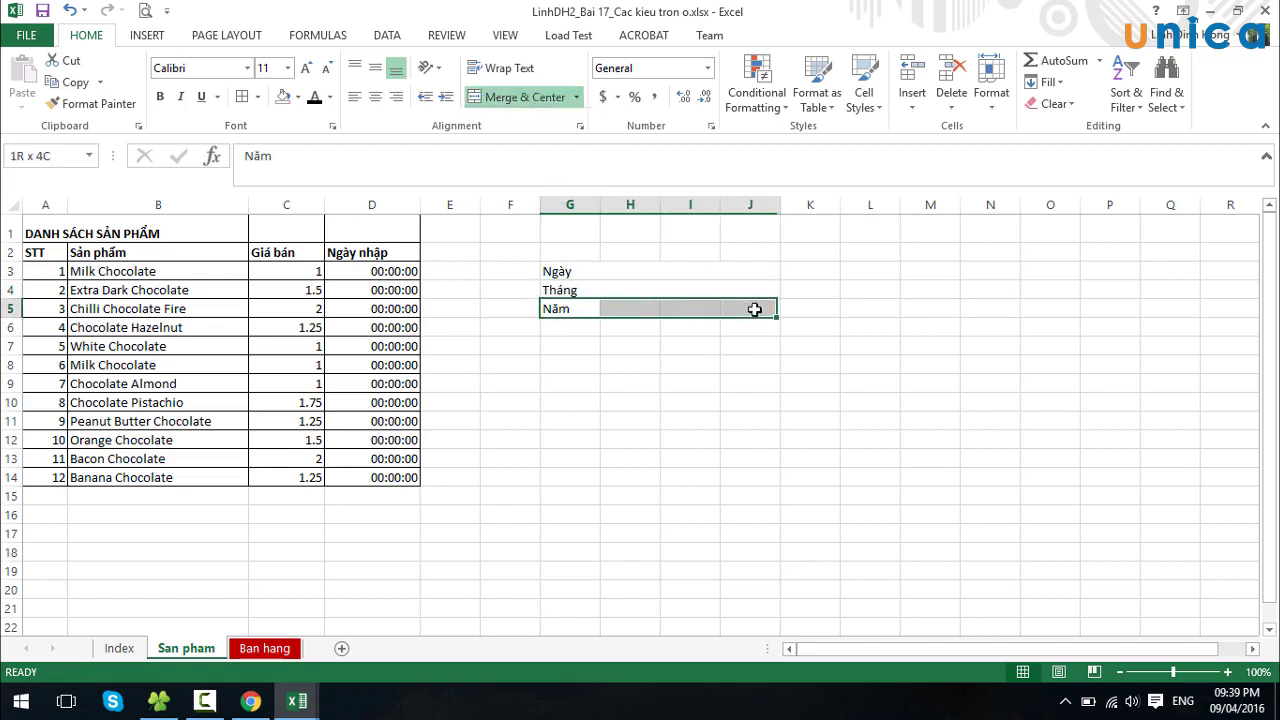
pyautogui.click(577, 97)
pyautogui.click(531, 166)
pyautogui.click(784, 461)
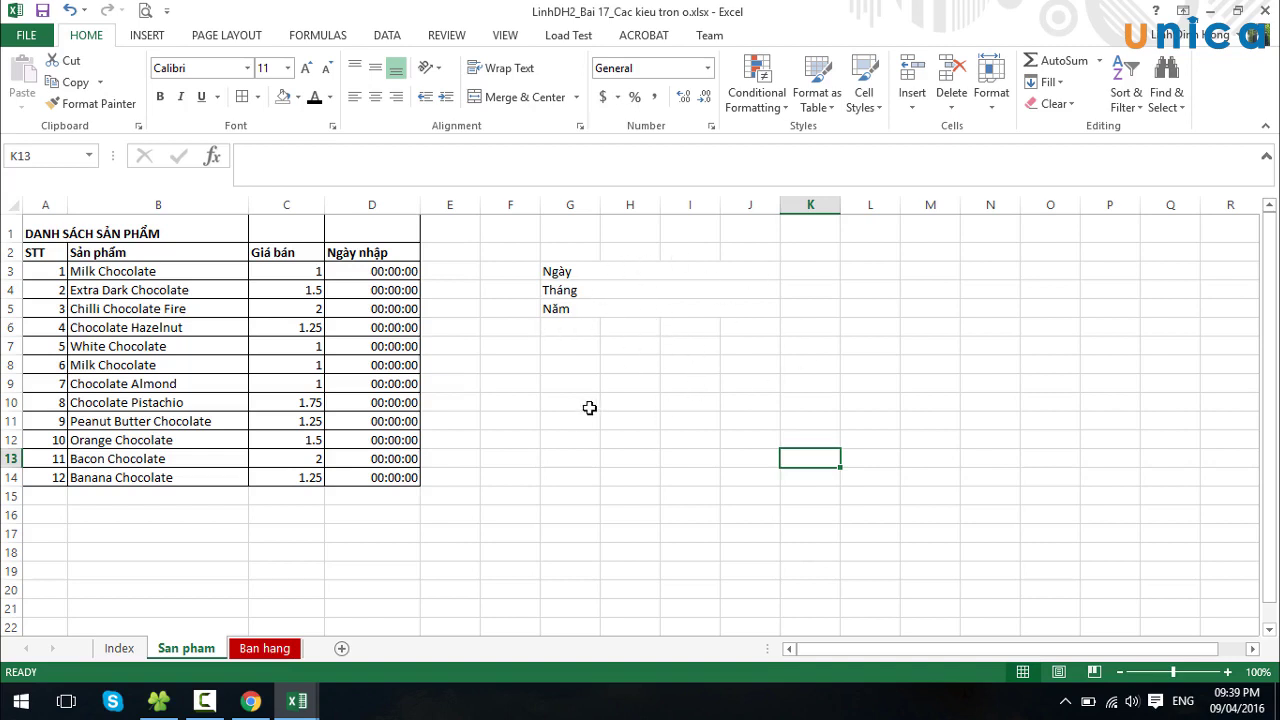
# Undo the earlier merges and apply Merge Across to G3:J5
pyautogui.hotkey('ctrl', 'z')
pyautogui.hotkey('ctrl', 'z')
pyautogui.hotkey('ctrl', 'z')
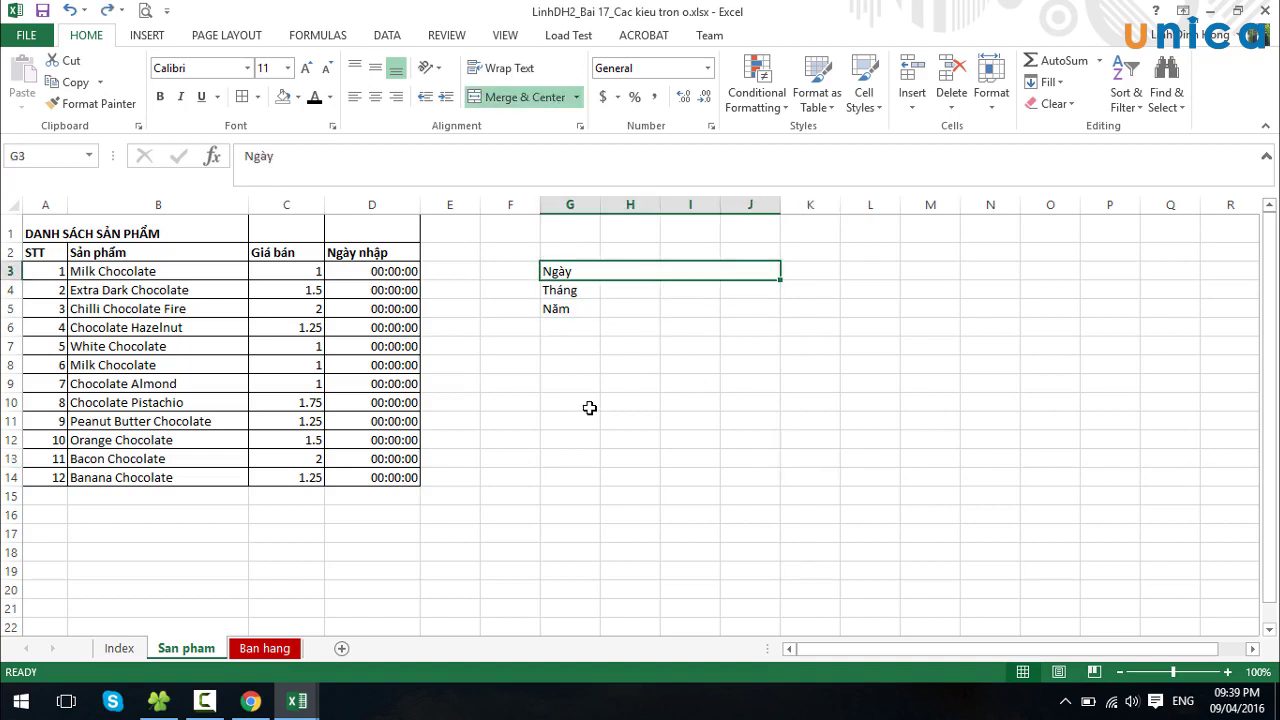
pyautogui.click(661, 421)
pyautogui.hotkey('ctrl', 'z')
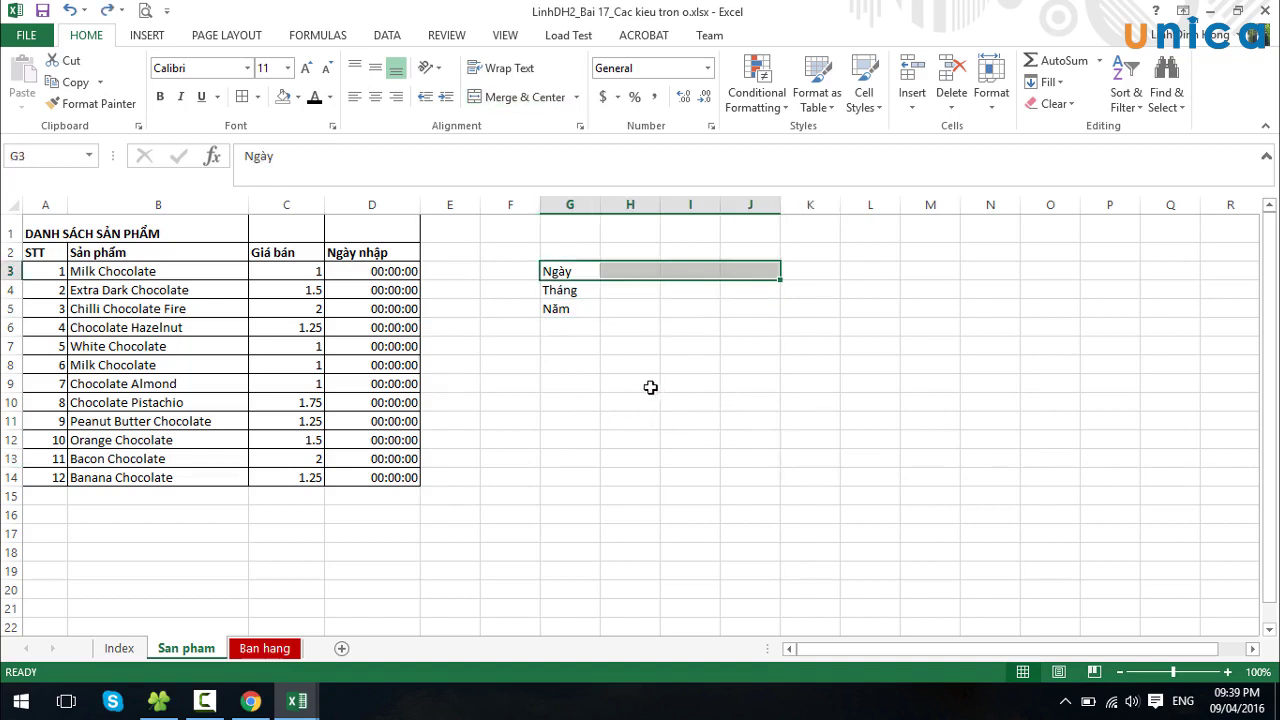
pyautogui.moveTo(560, 270); pyautogui.dragTo(752, 307)
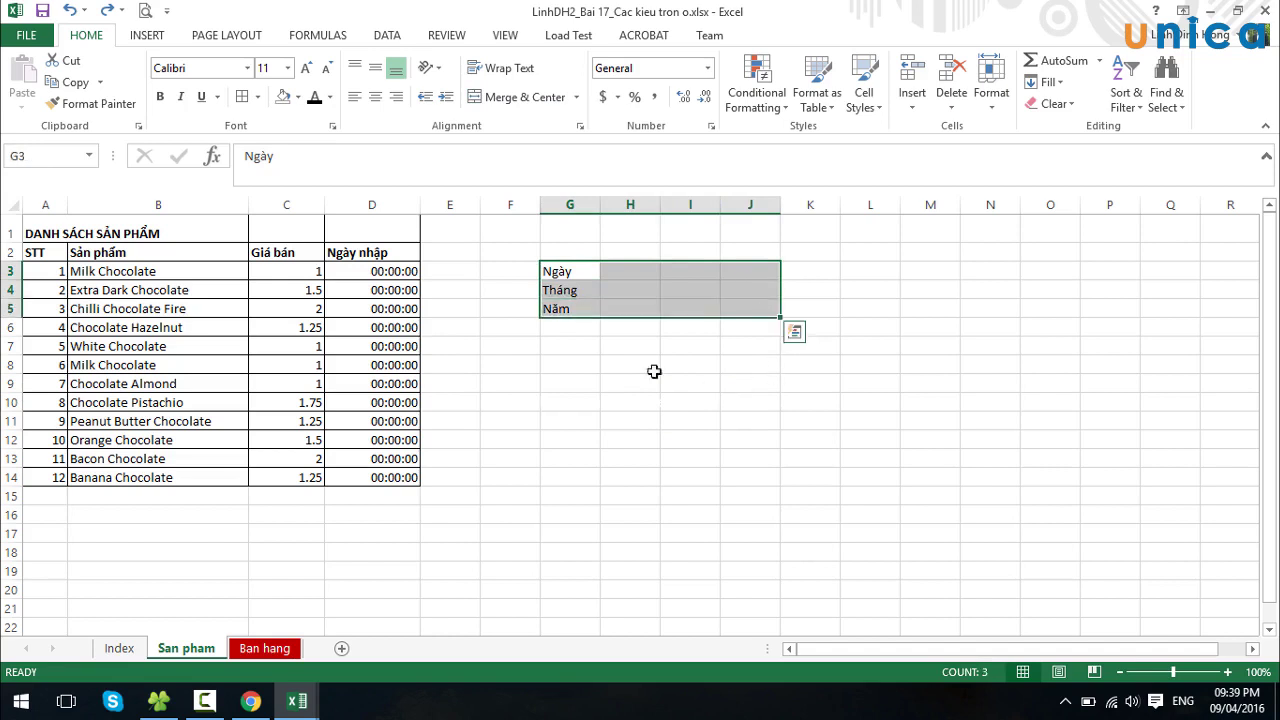
pyautogui.click(576, 97)
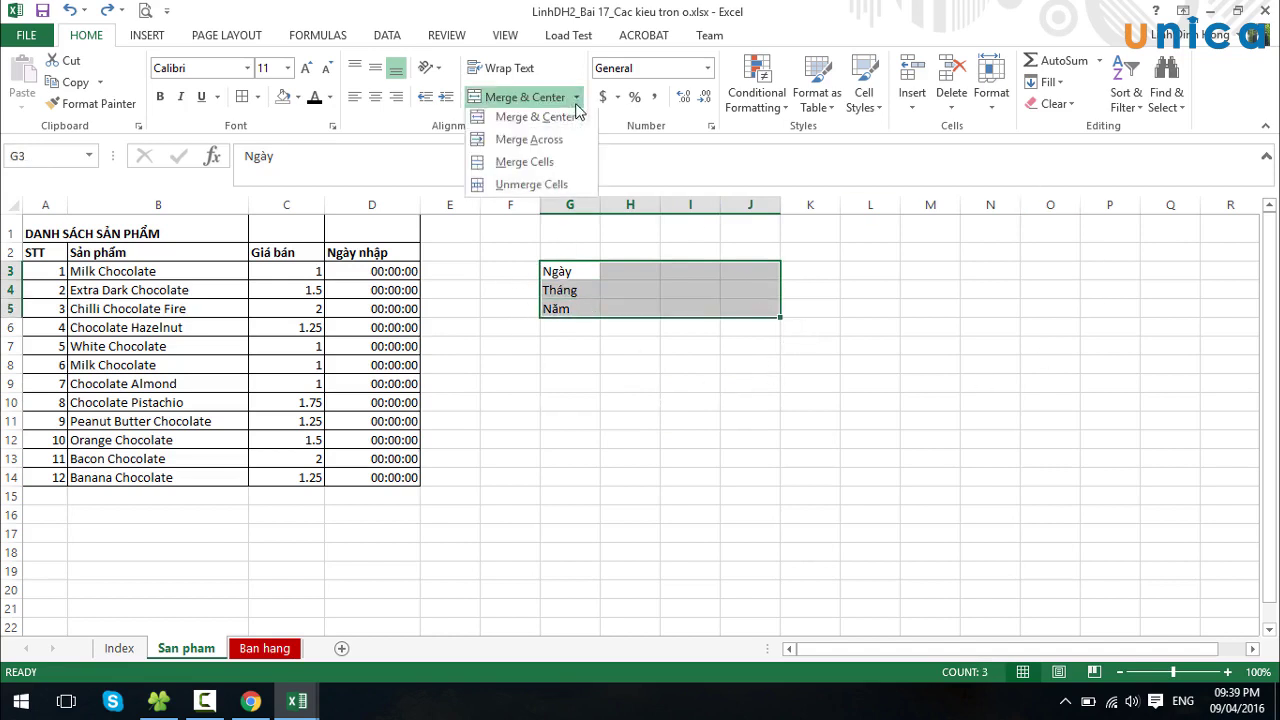
pyautogui.click(520, 140)
# Check that the Ngày, Tháng and Năm rows are each merged, then reselect G3:J5
pyautogui.click(869, 476)
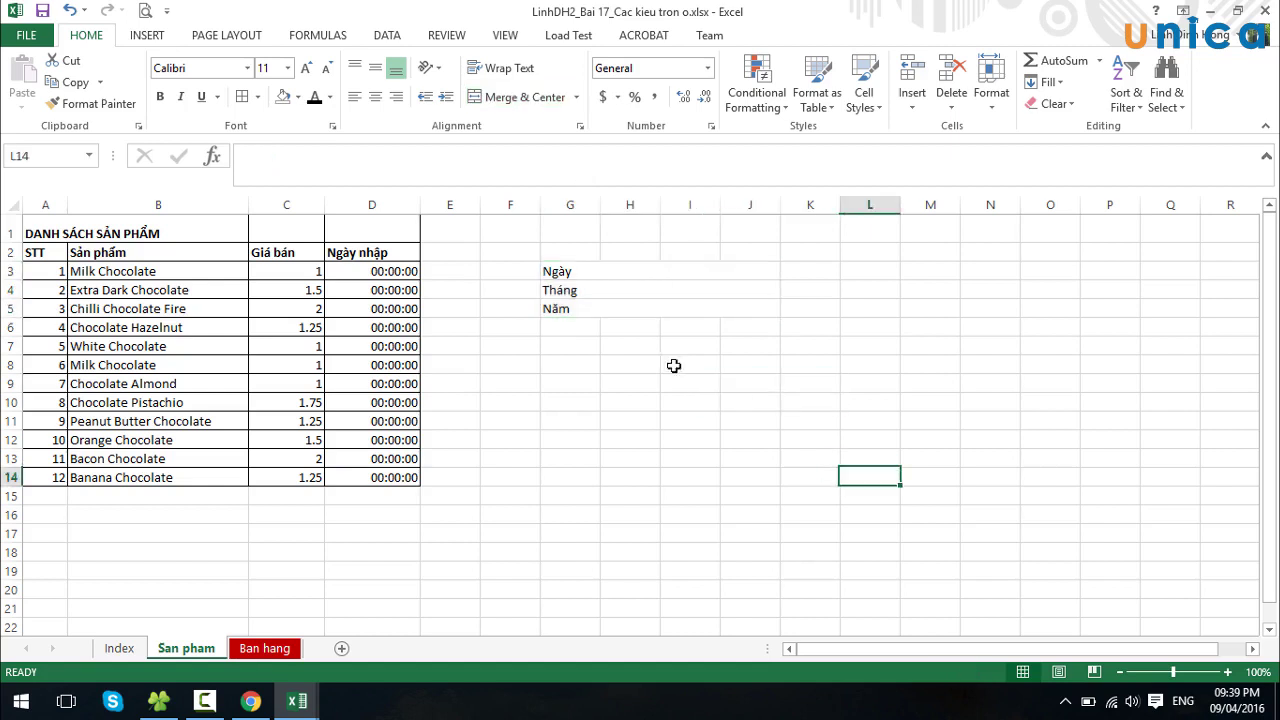
pyautogui.click(605, 272)
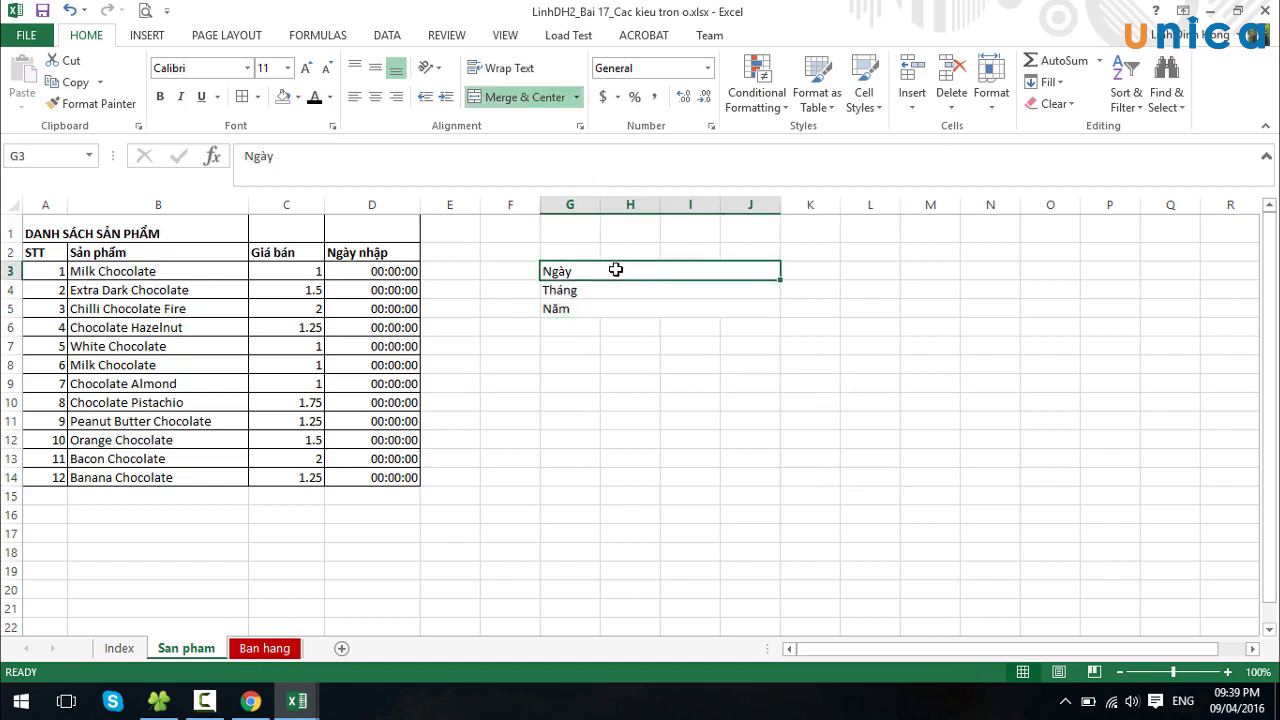
pyautogui.click(613, 291)
pyautogui.click(618, 309)
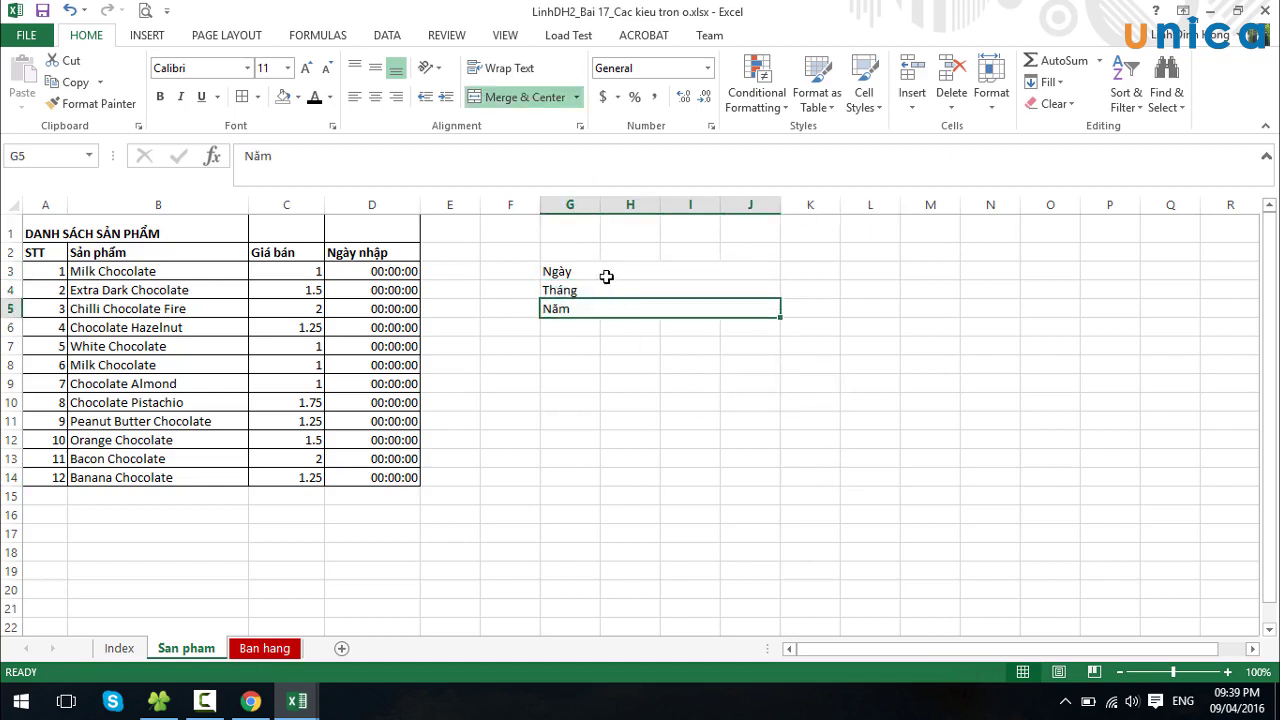
pyautogui.click(606, 274)
pyautogui.click(608, 291)
pyautogui.click(608, 309)
pyautogui.click(596, 270)
pyautogui.hotkey('shift', 'Down')
pyautogui.hotkey('shift', 'Down')
# Merge & Center the whole G3:J5 block, accepting that only Ngày is kept
pyautogui.click(837, 420)
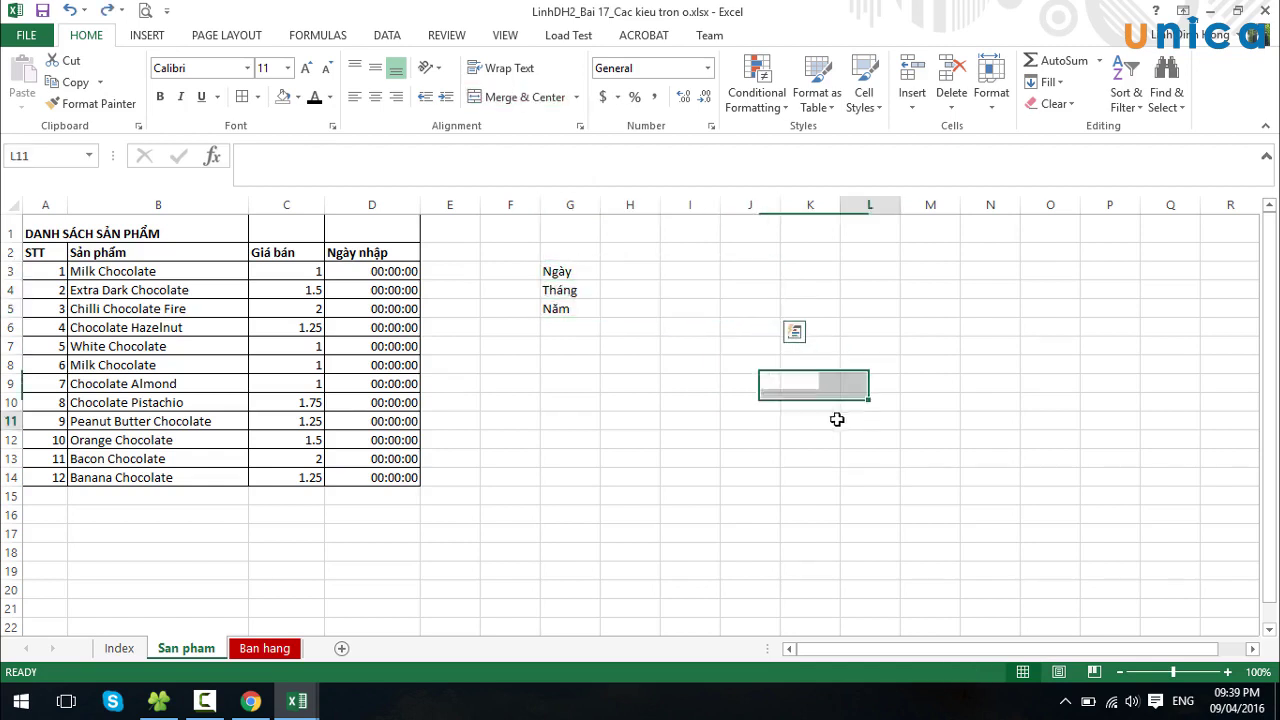
pyautogui.moveTo(557, 272); pyautogui.dragTo(770, 305)
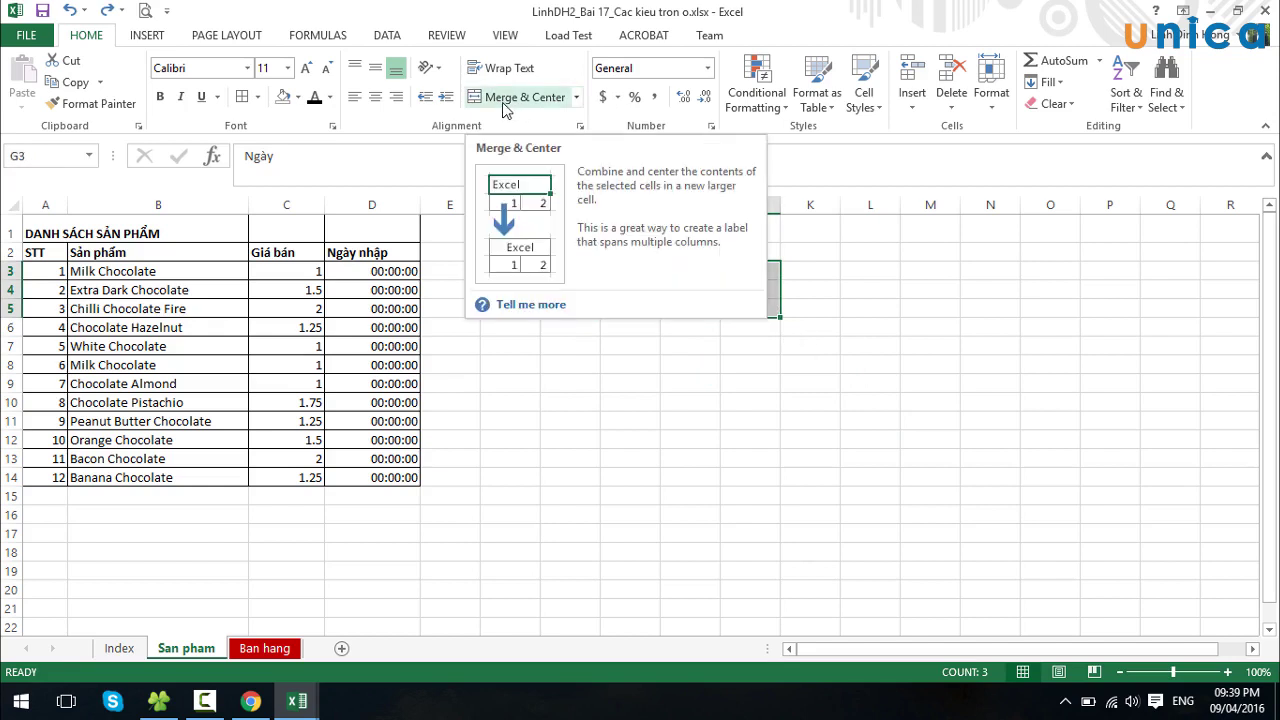
pyautogui.click(636, 442)
pyautogui.moveTo(553, 273)
pyautogui.mouseDown()
pyautogui.moveTo(585, 310)
pyautogui.moveTo(760, 306)
pyautogui.mouseUp()
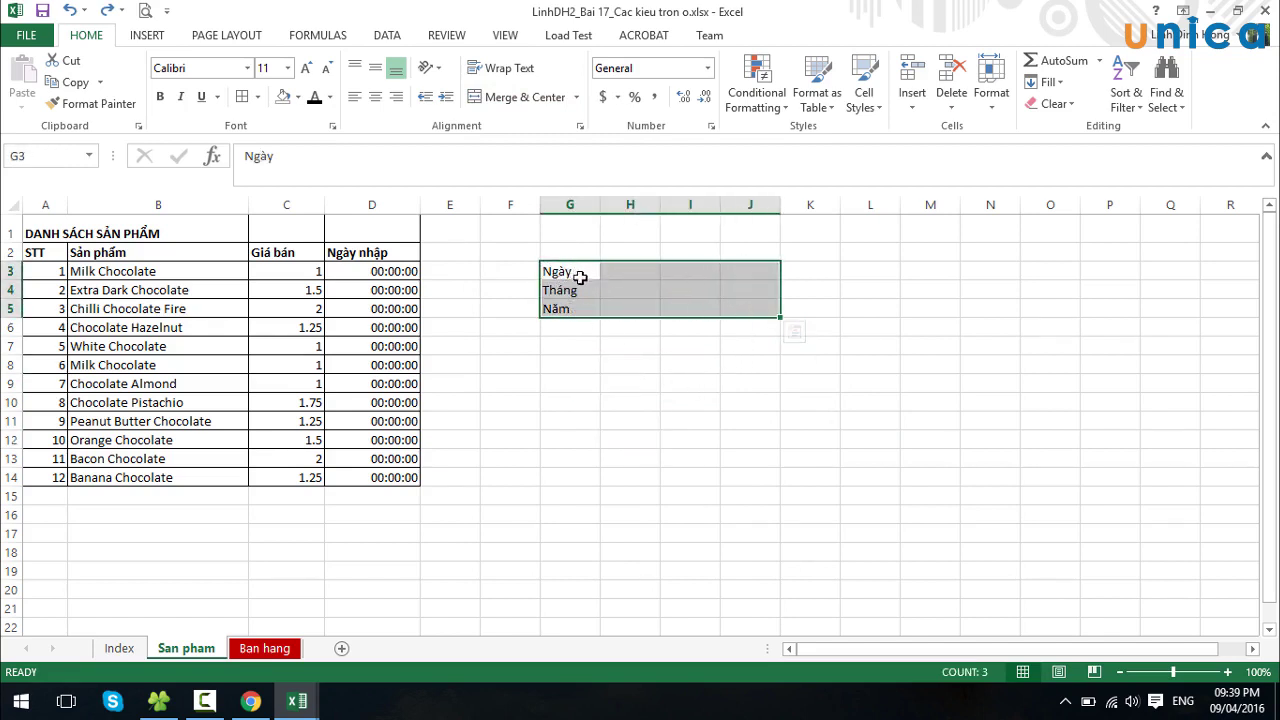
pyautogui.click(520, 97)
pyautogui.click(610, 405)
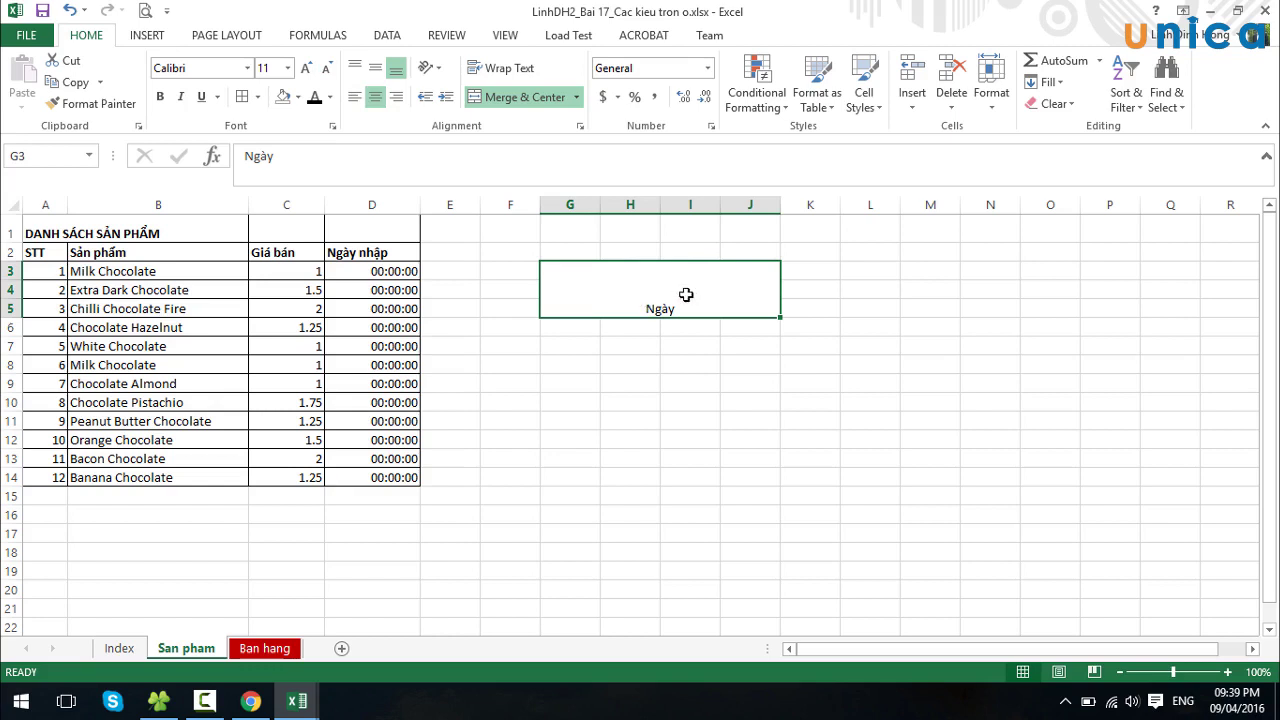
# Undo the block merge, apply Merge Across to G3:J5, and check each label row
pyautogui.hotkey('ctrl', 'z')
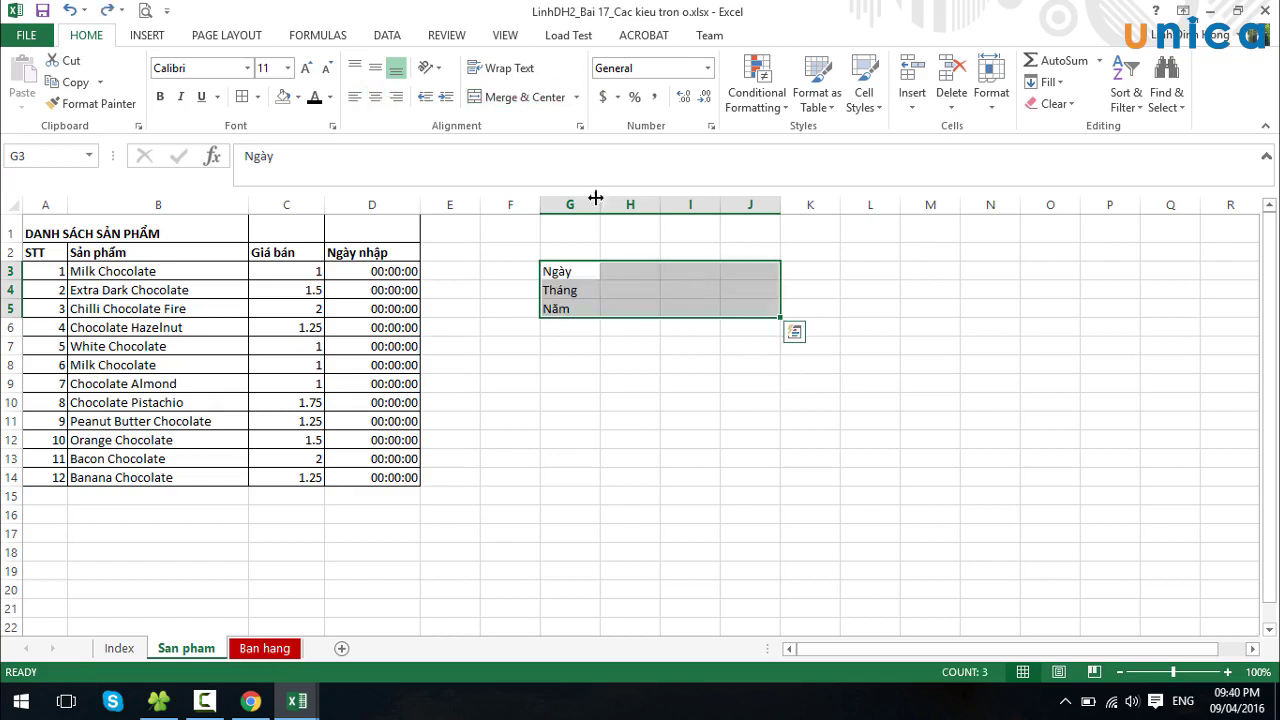
pyautogui.click(577, 97)
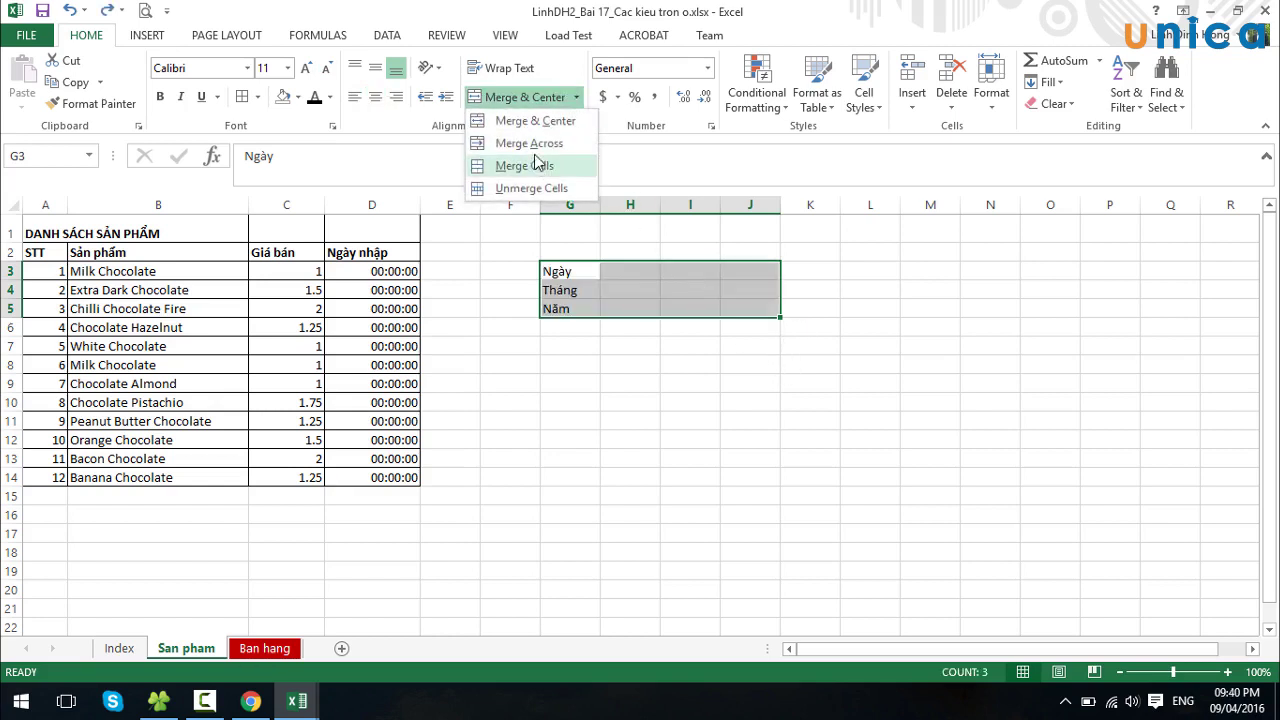
pyautogui.click(545, 146)
pyautogui.click(708, 274)
pyautogui.click(651, 292)
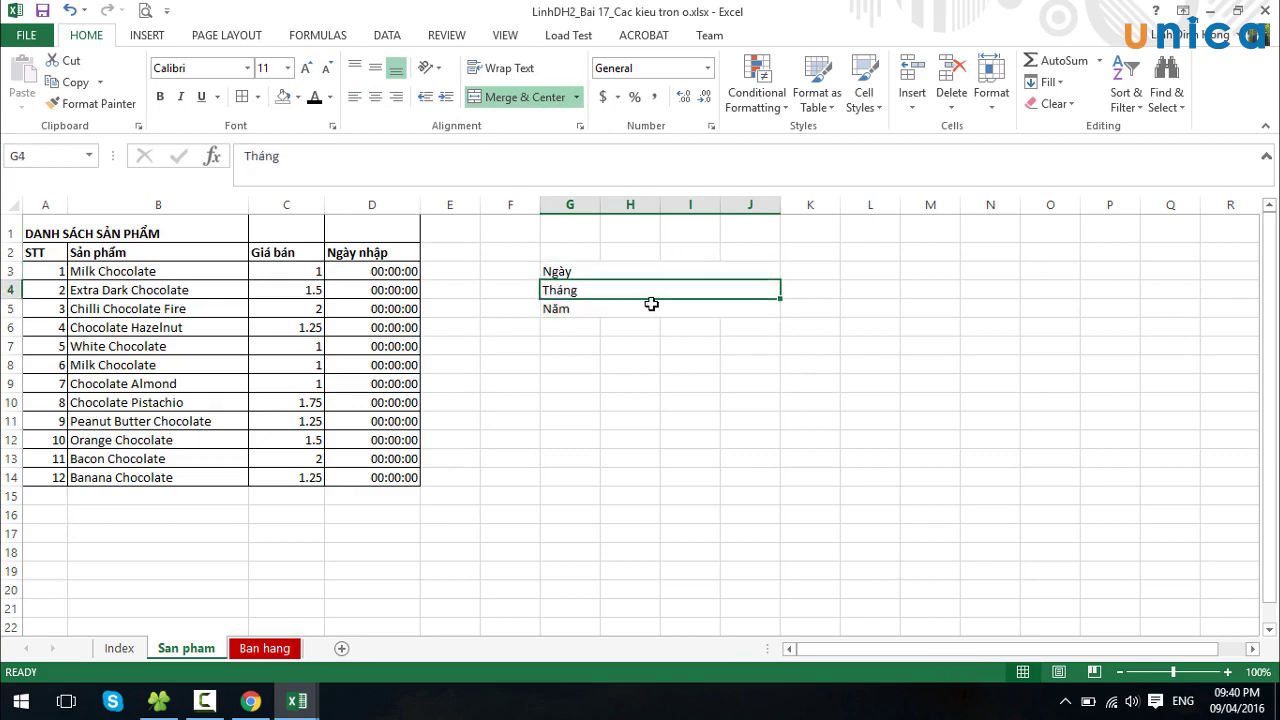
pyautogui.click(651, 312)
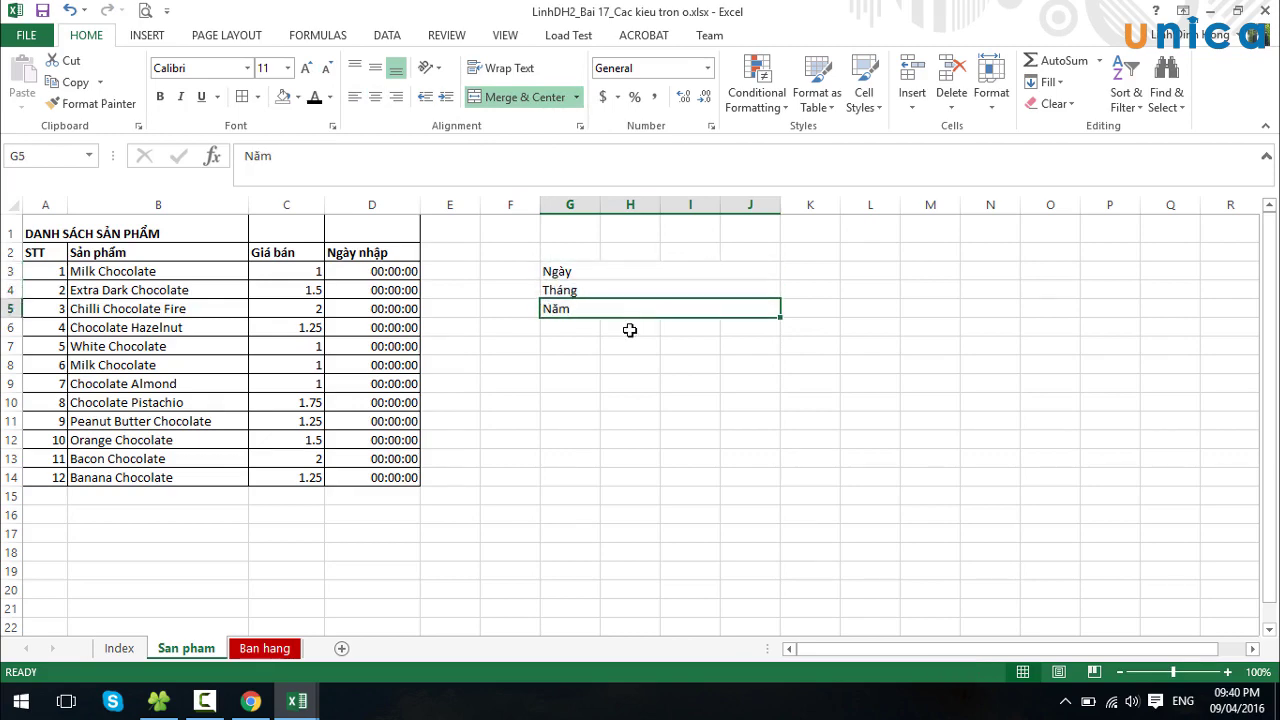
# Return to the Index sheet's customer table after briefly viewing San pham, clearing the selection
pyautogui.click(115, 652)
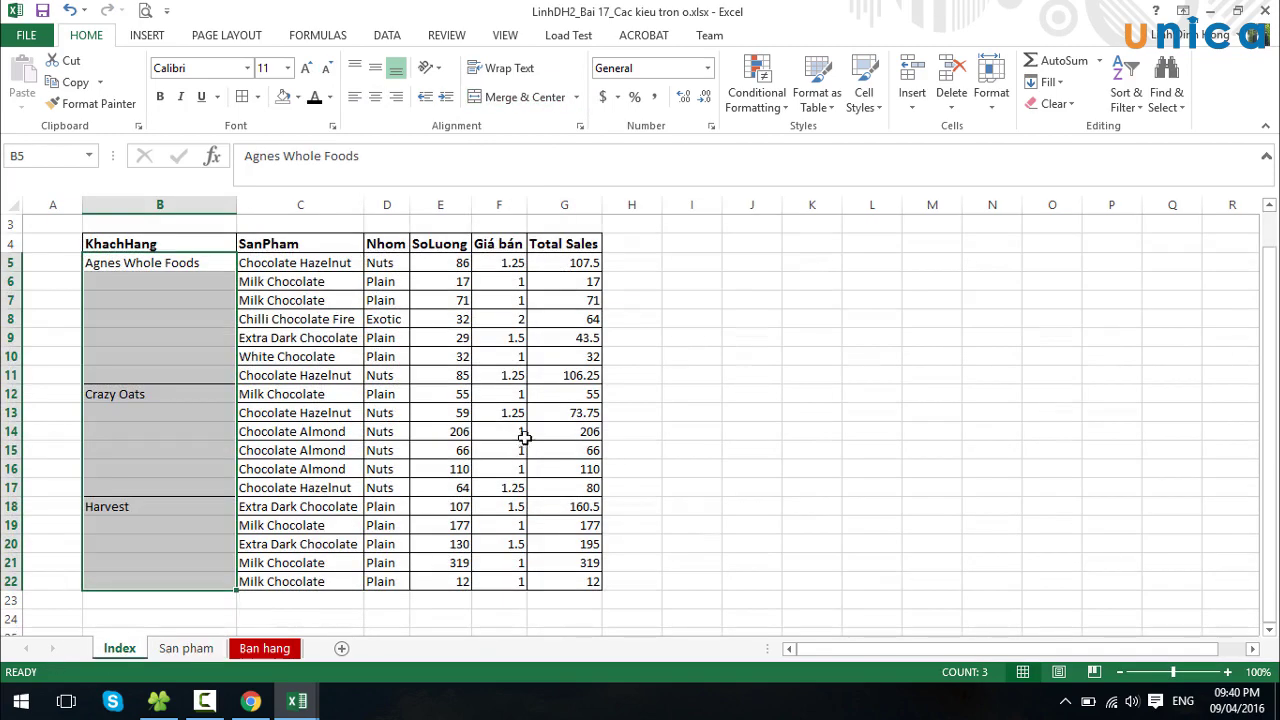
pyautogui.click(186, 648)
pyautogui.click(119, 648)
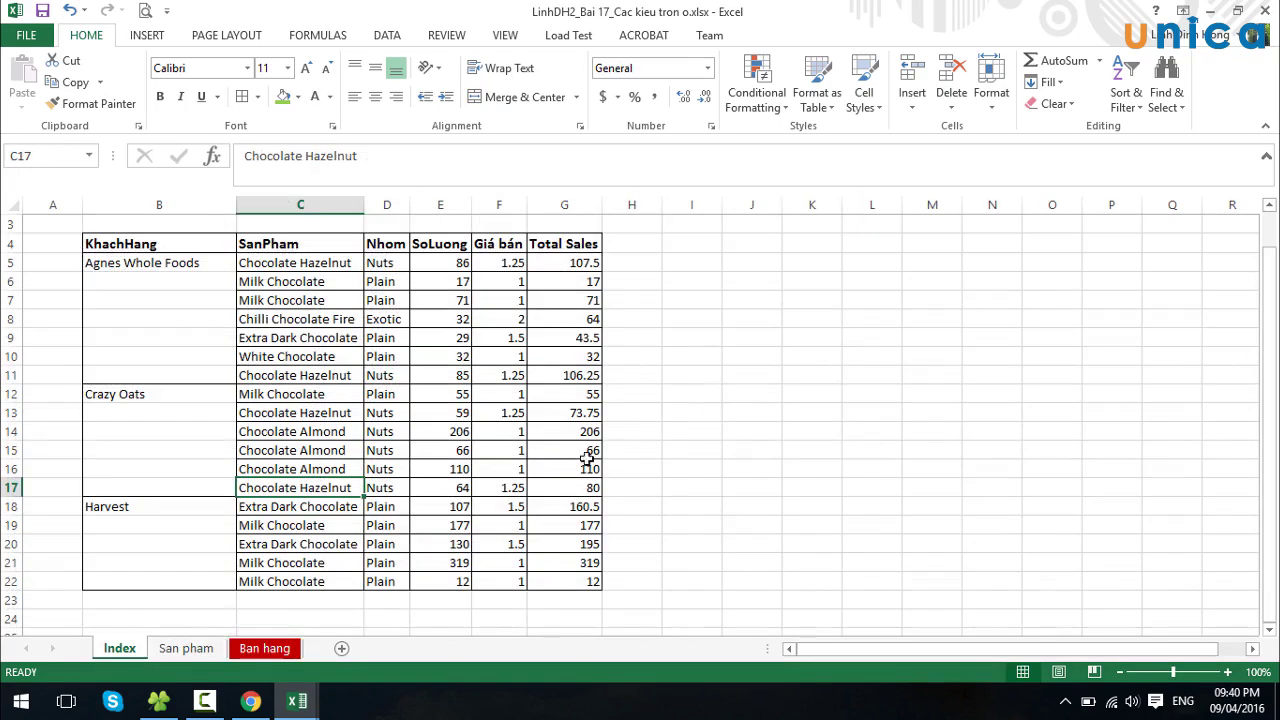
pyautogui.click(735, 449)
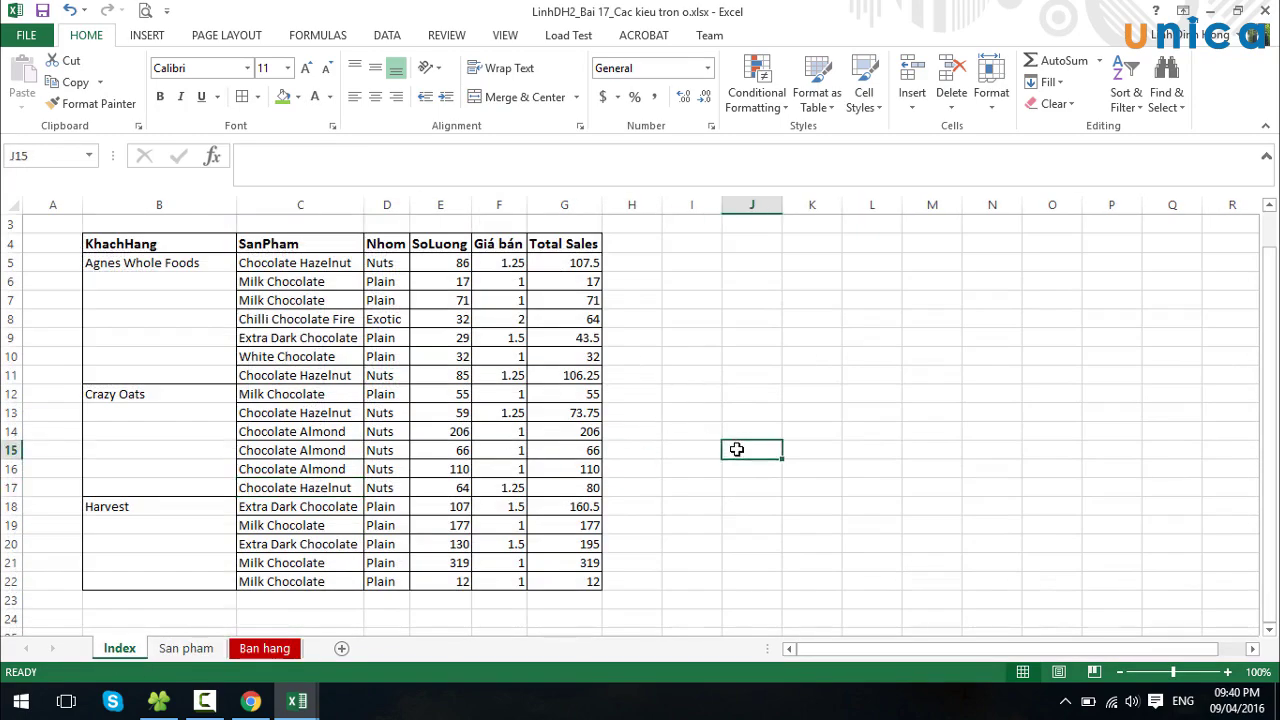